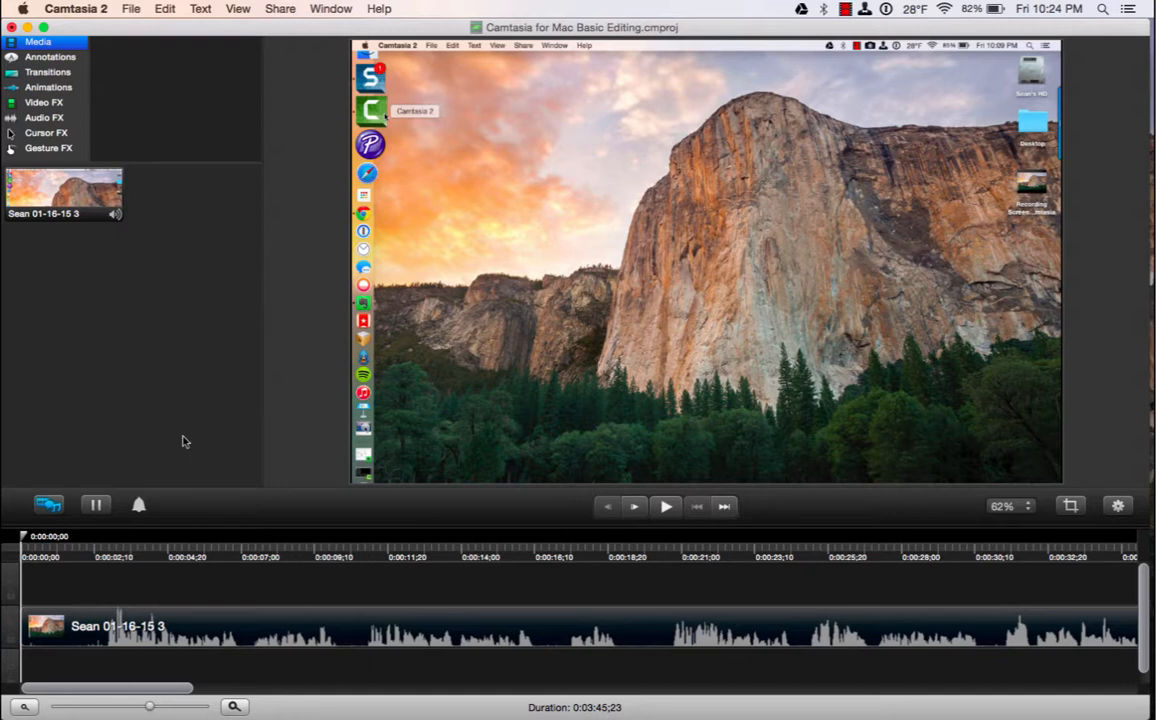
Move the playhead to about 0:00:02;23 and show the annotation shapes library.
drag(25, 538, 534, 575)
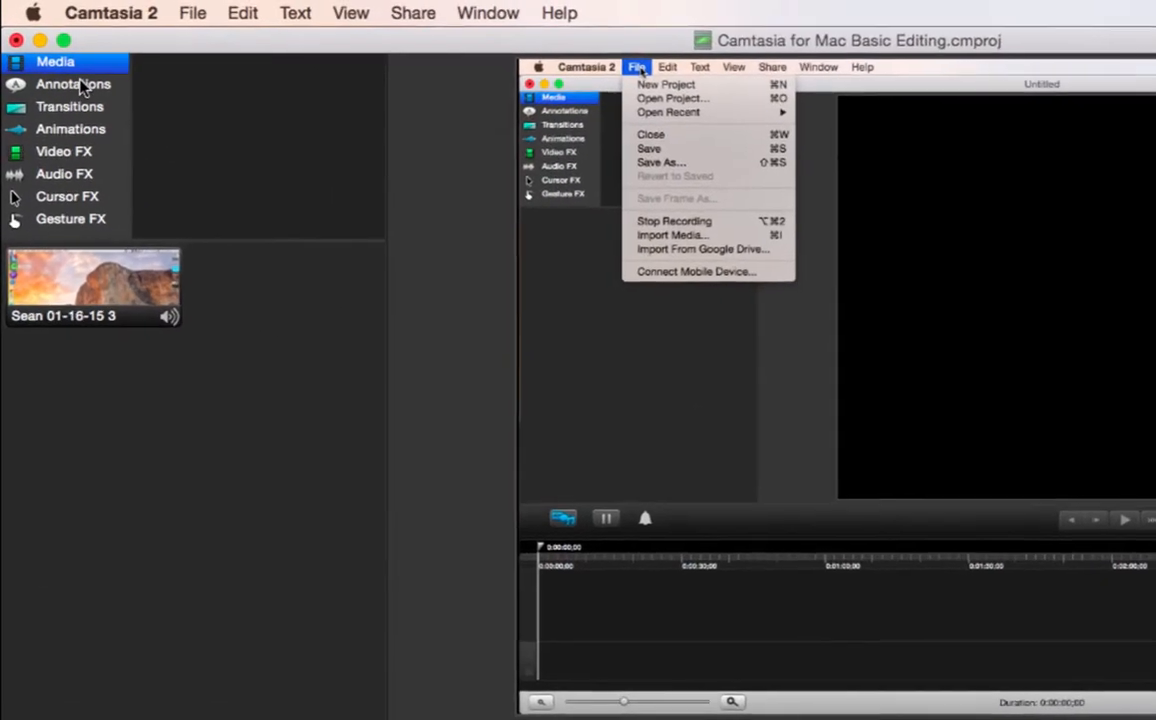
click(56, 58)
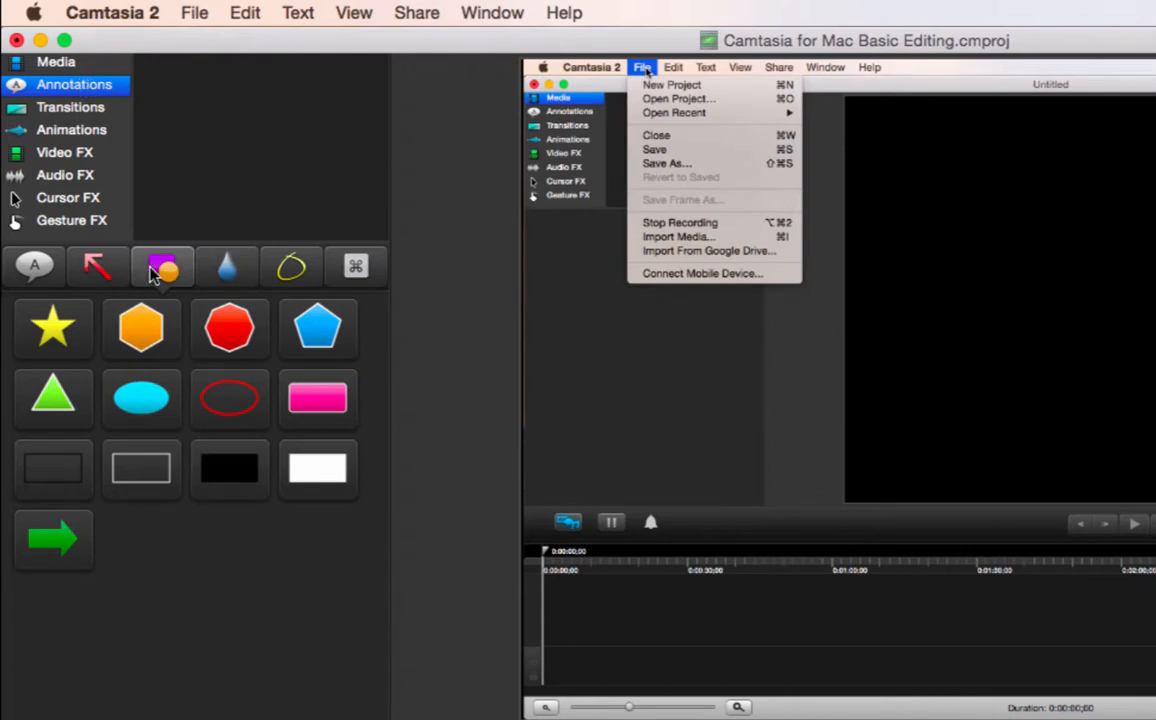
Place the green arrow shape onto the video as a new clip near 0:00:17;16.
click(62, 538)
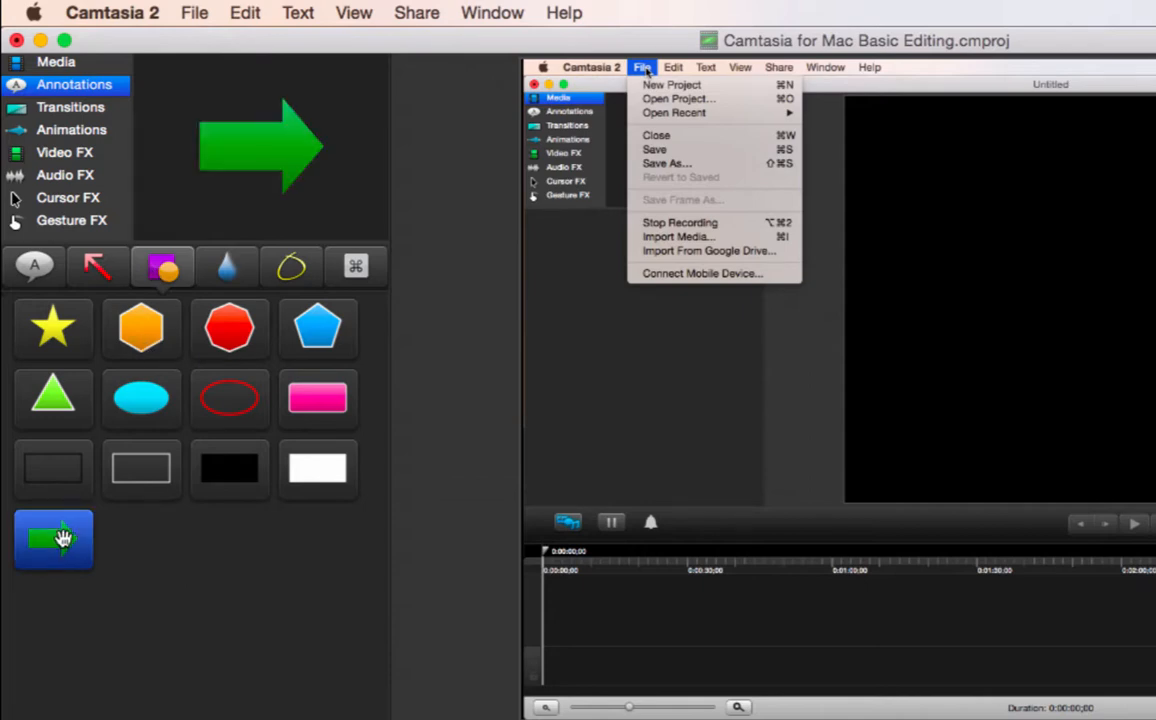
drag(63, 538, 534, 607)
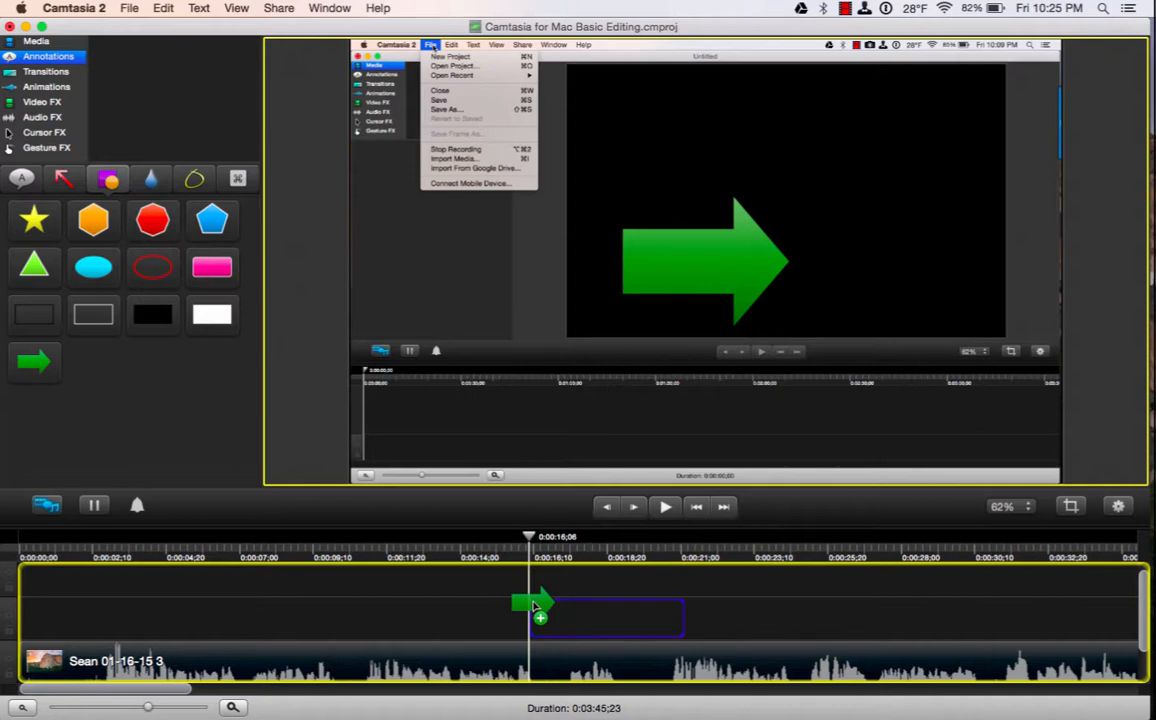
click(571, 540)
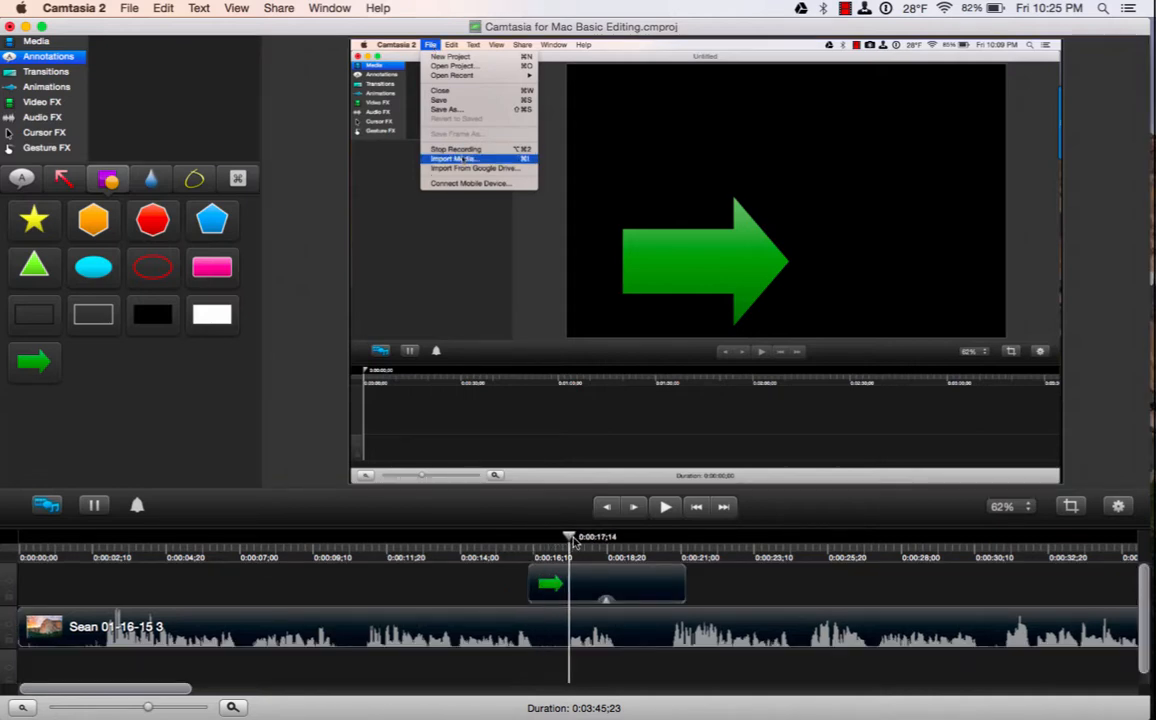
drag(573, 538, 575, 539)
Shrink the green arrow and rotate it to point up-left at the File menu.
click(609, 585)
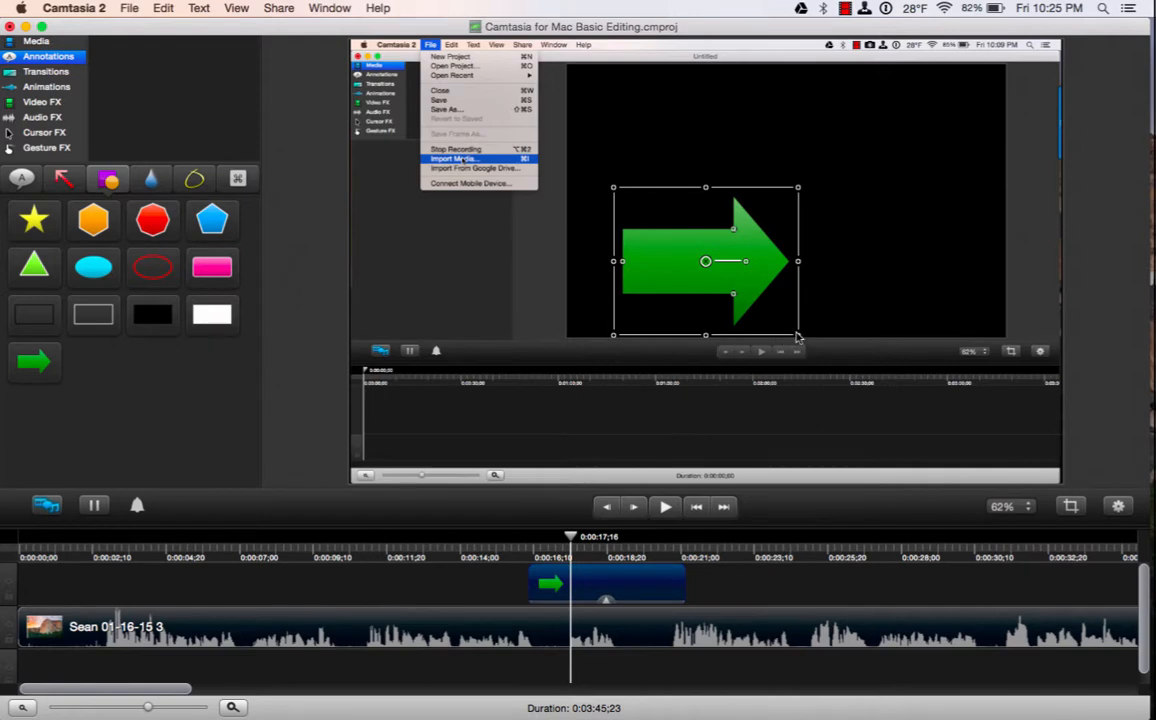
drag(797, 336, 771, 289)
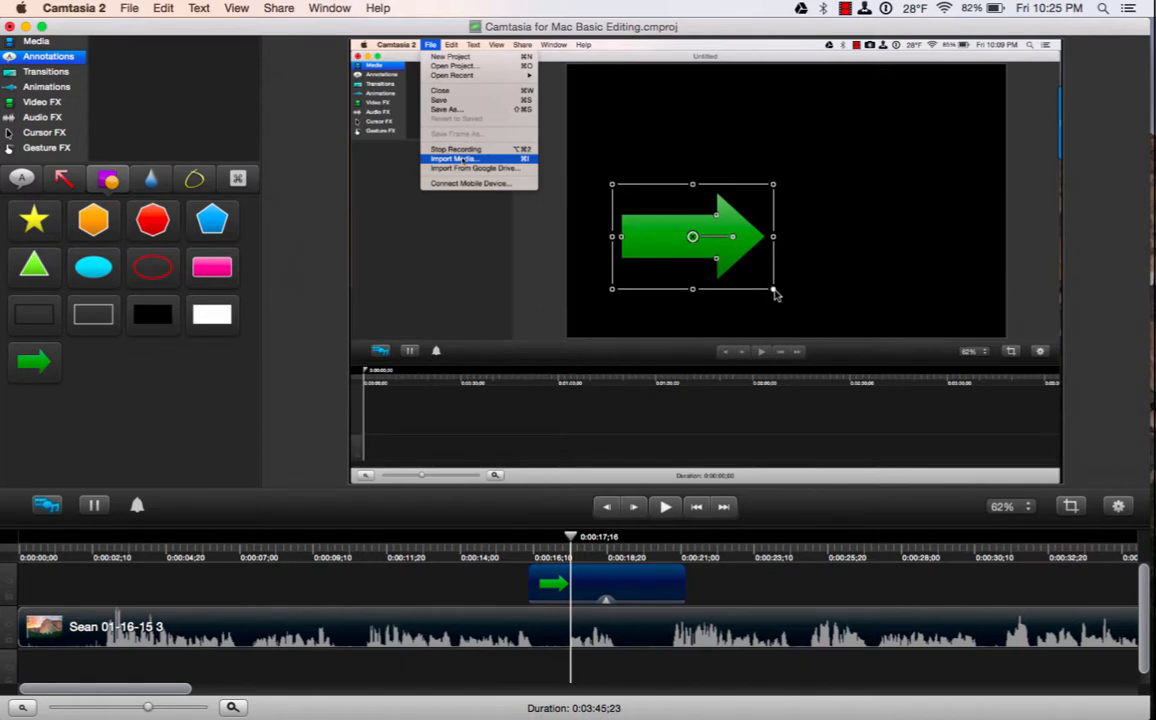
drag(776, 295, 772, 291)
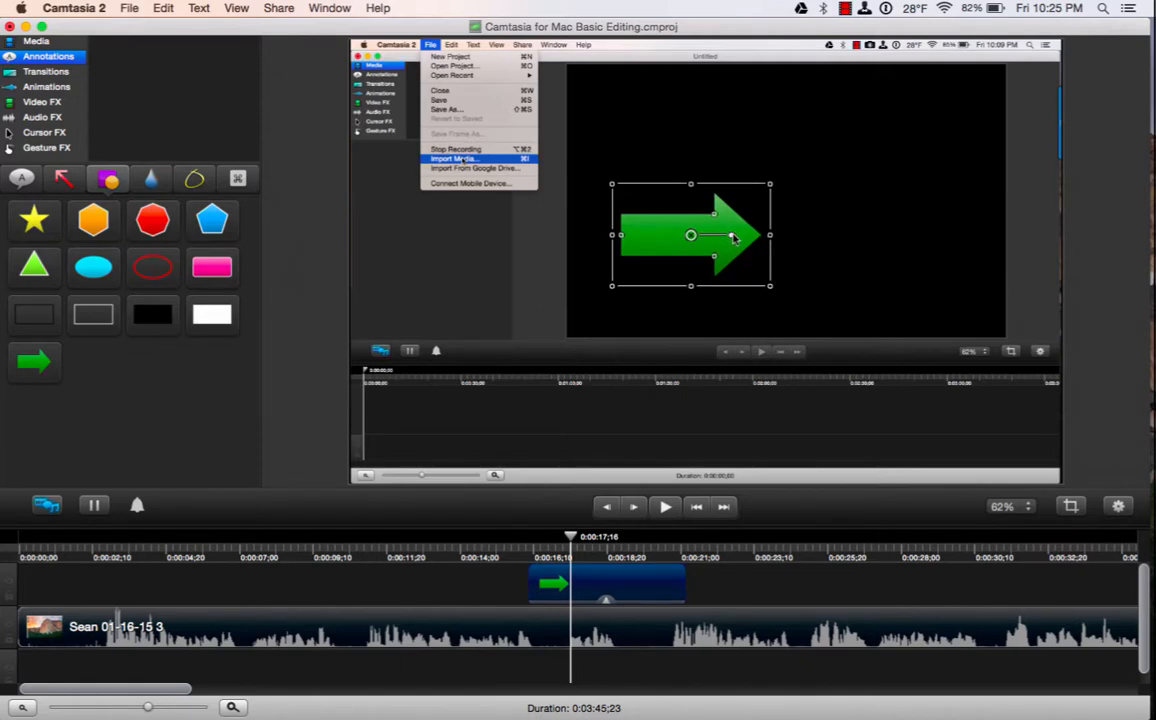
drag(733, 237, 633, 213)
drag(745, 311, 605, 135)
Drop the green arrow beside the File menu, then reselect it.
click(650, 204)
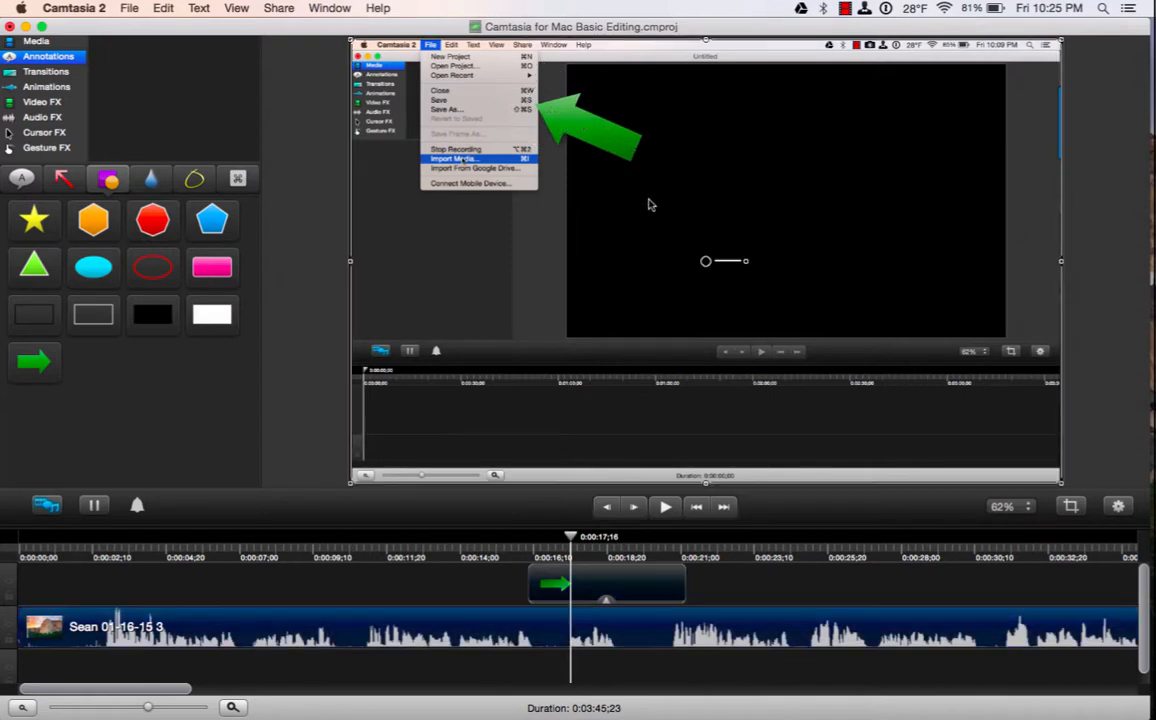
click(576, 134)
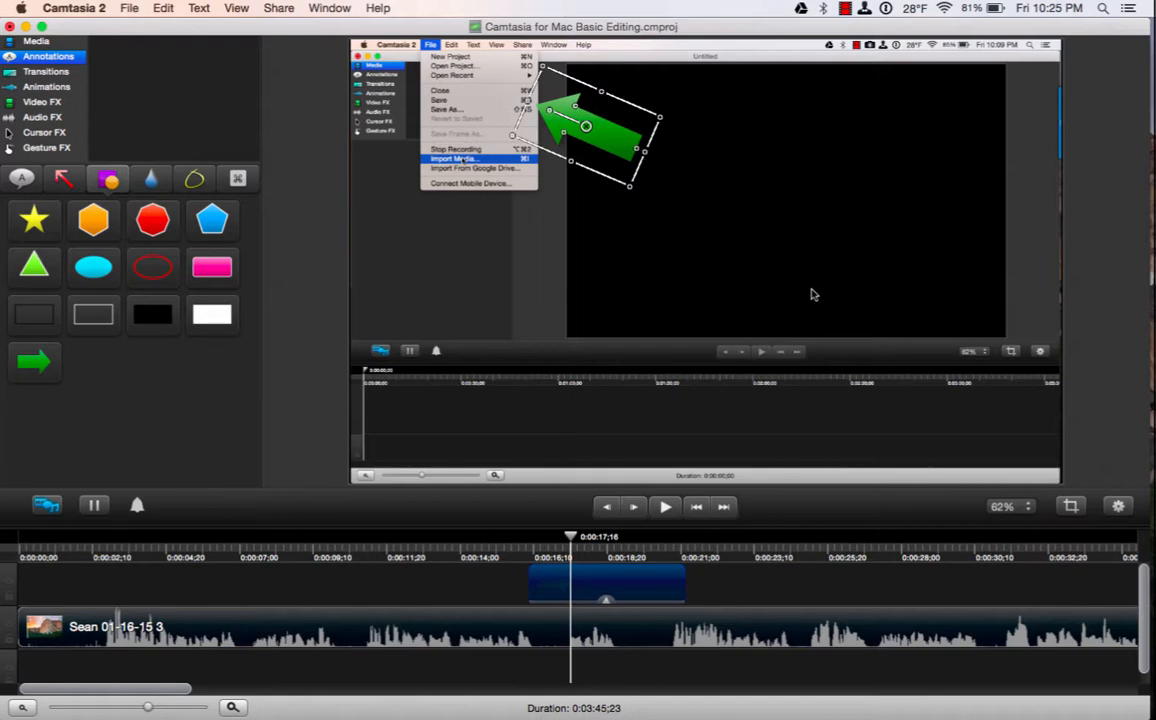
Recolour the arrow red with a Solid fill style and adjust its fill opacity.
click(1118, 507)
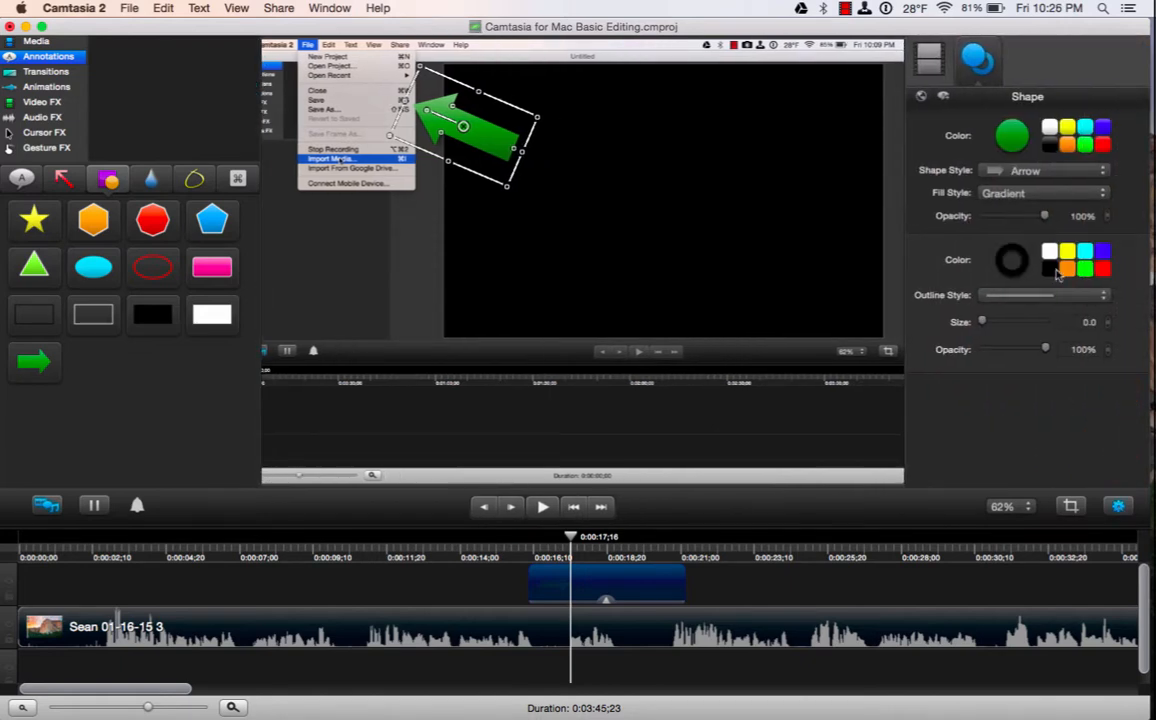
click(1103, 129)
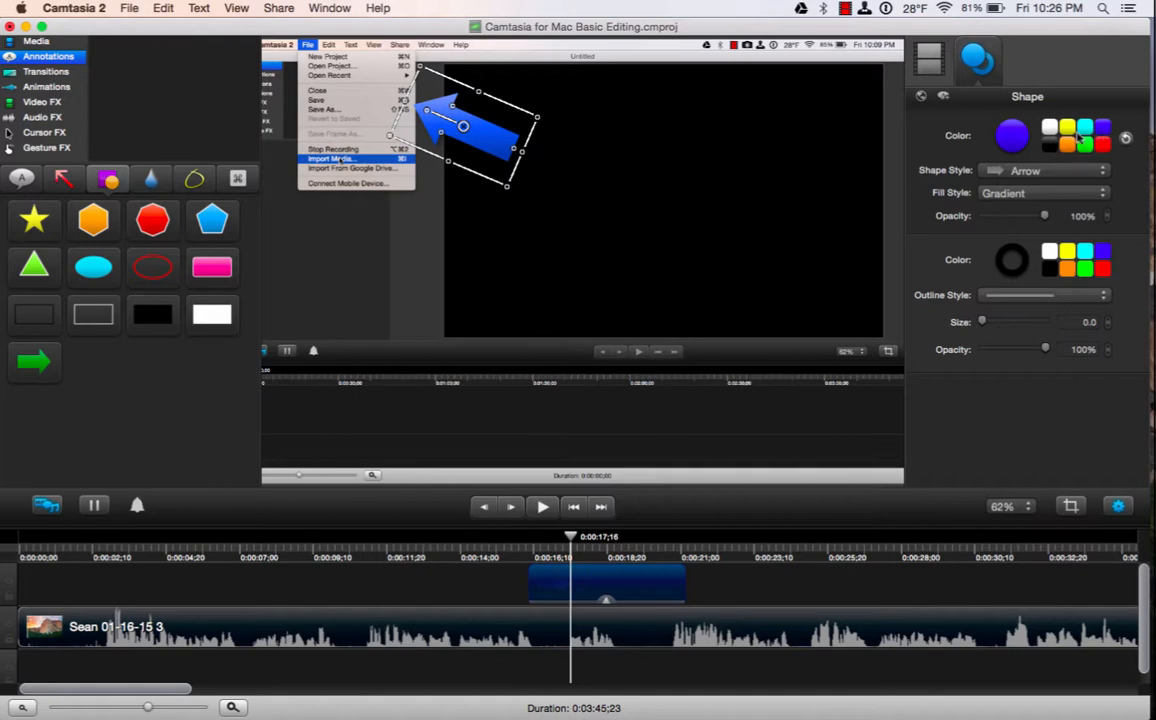
click(1084, 129)
click(1084, 145)
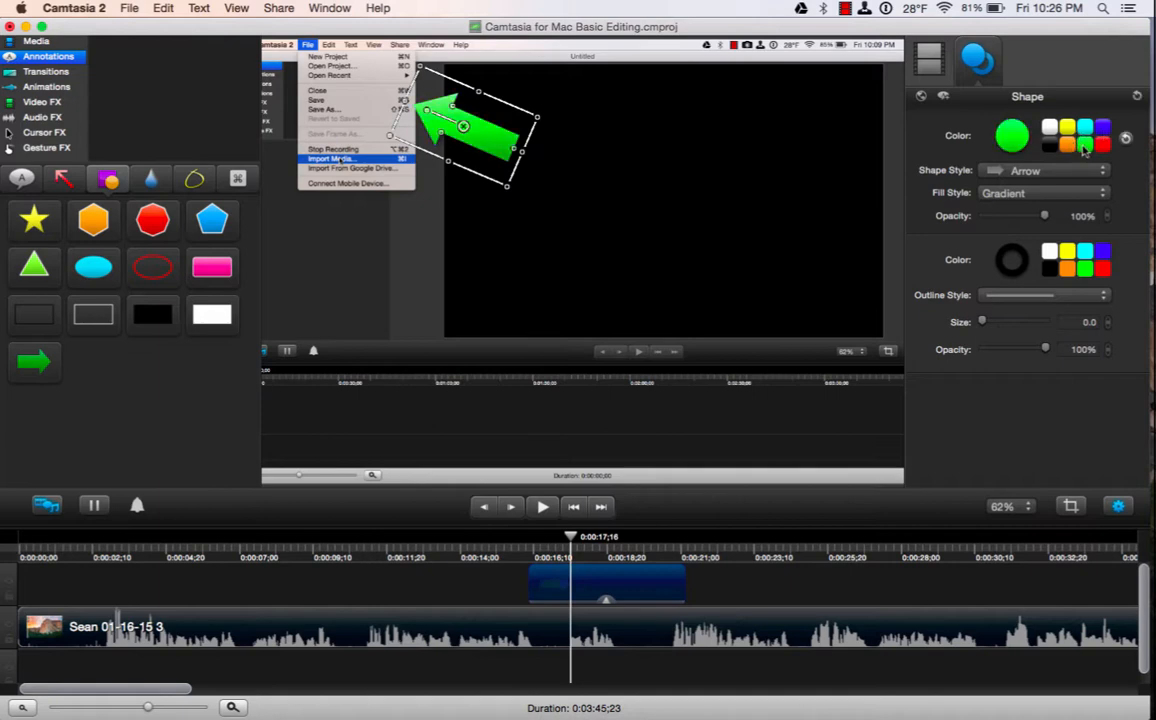
click(1103, 145)
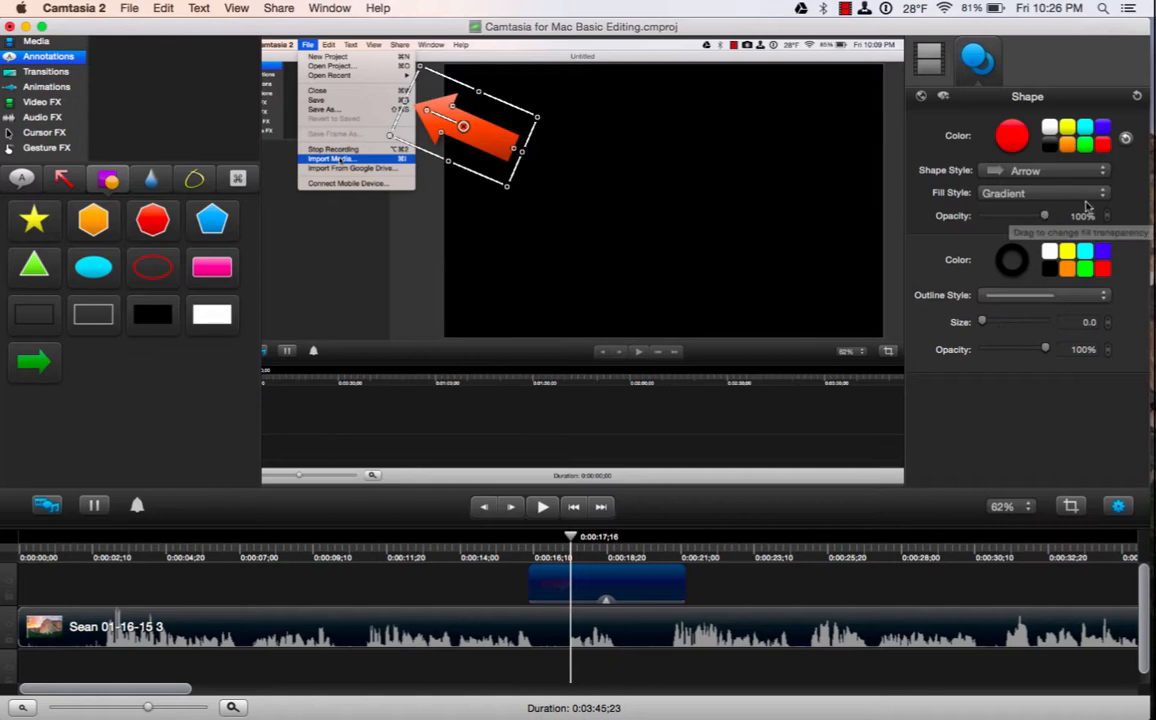
click(1017, 200)
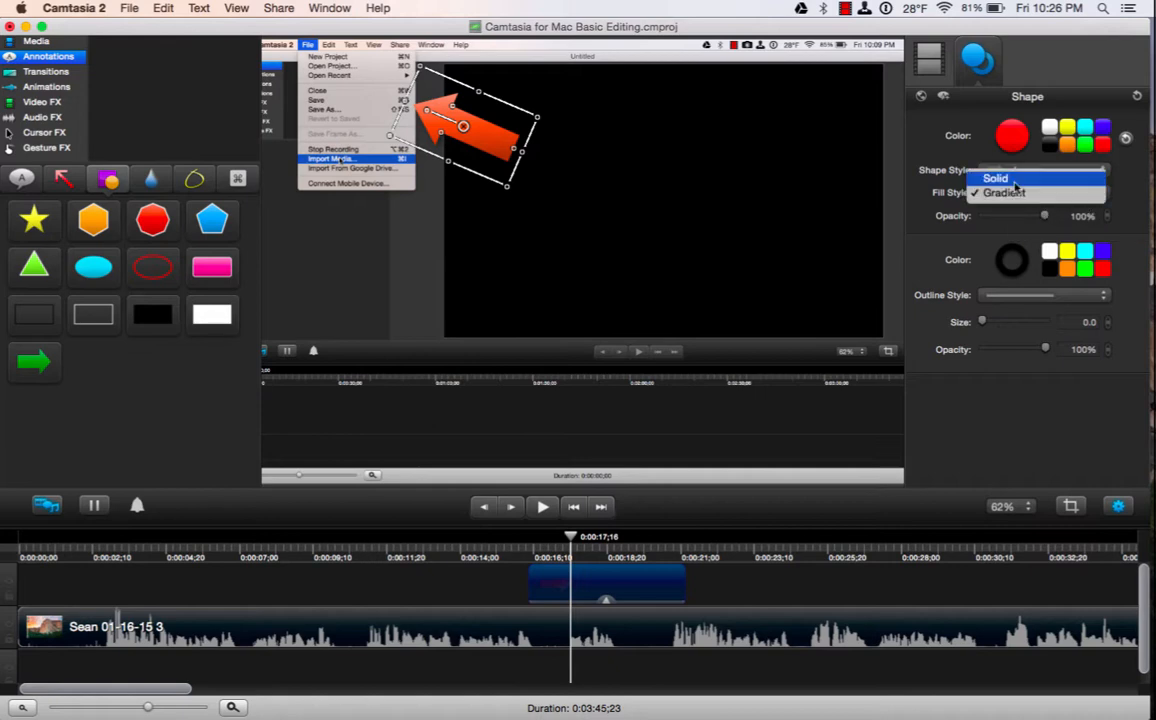
click(1012, 177)
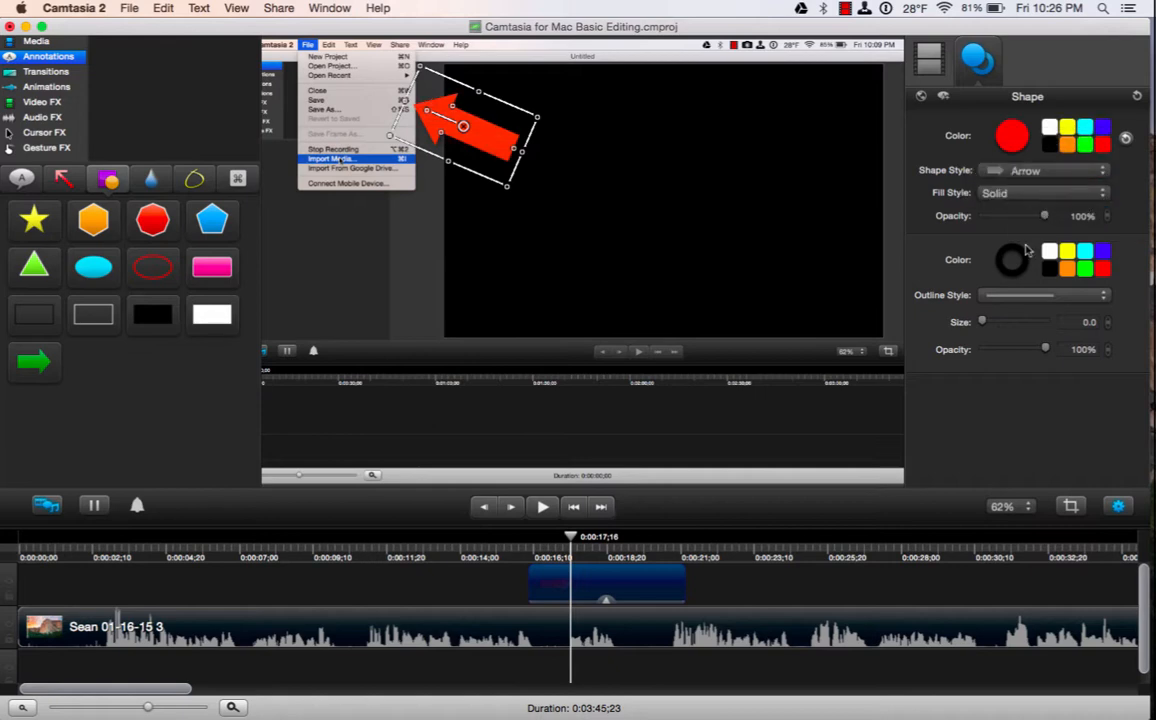
mouse_move(1042, 221)
mouse_down()
mouse_move(1011, 220)
mouse_move(1048, 221)
mouse_up()
Apply Fade In/Out to both ends of the red arrow clip and play it back.
click(1119, 507)
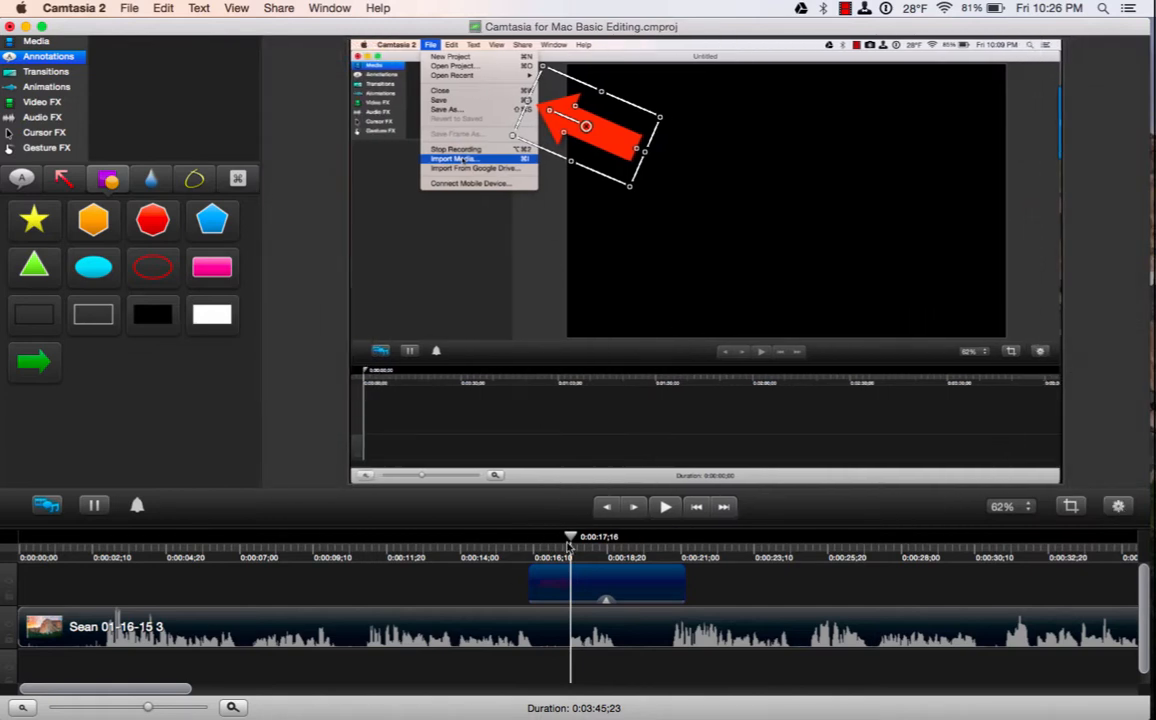
drag(571, 538, 529, 538)
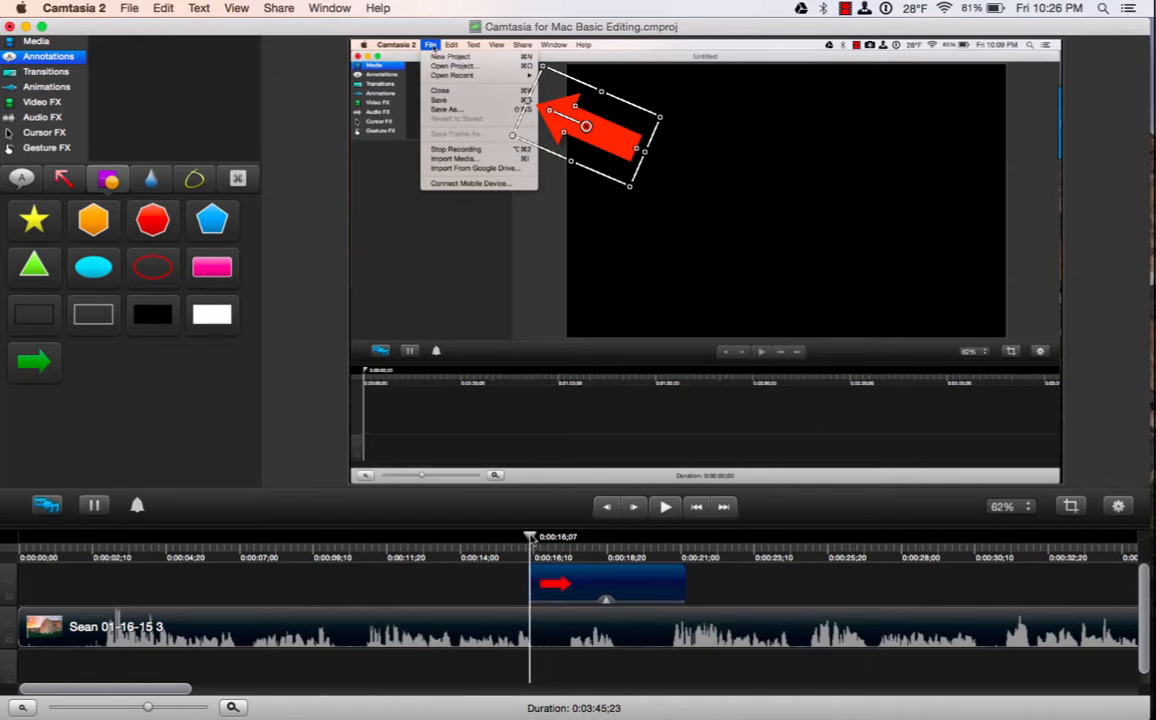
click(47, 74)
drag(58, 180, 540, 570)
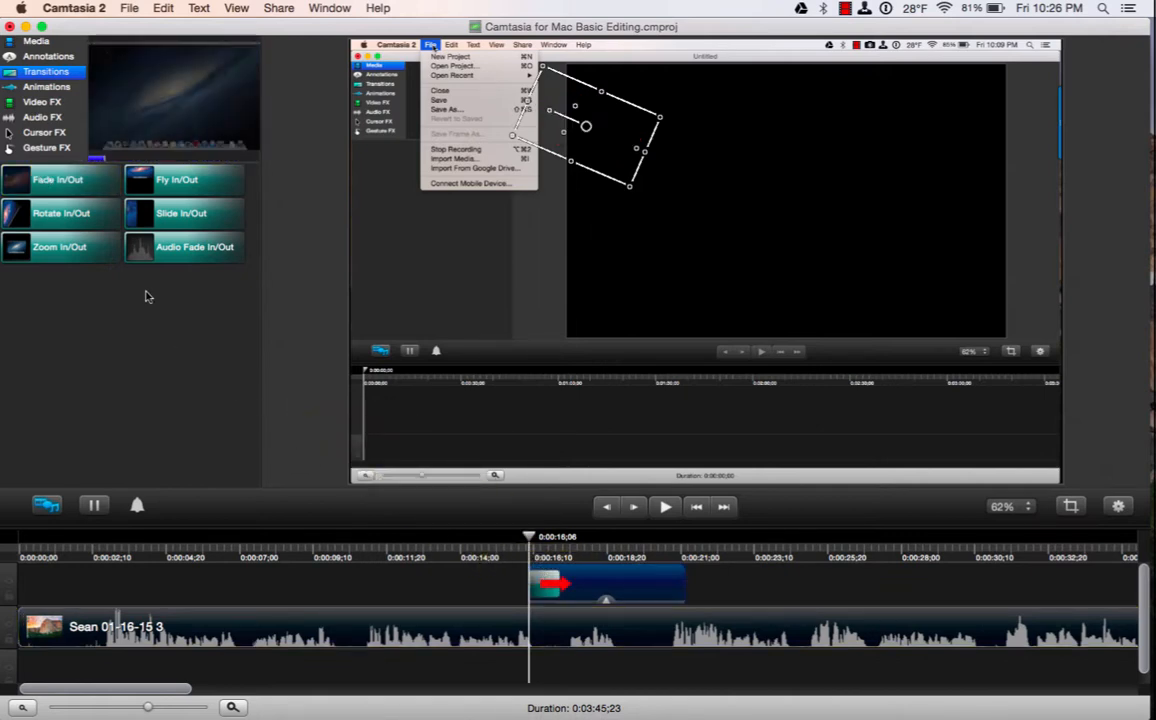
drag(60, 178, 585, 540)
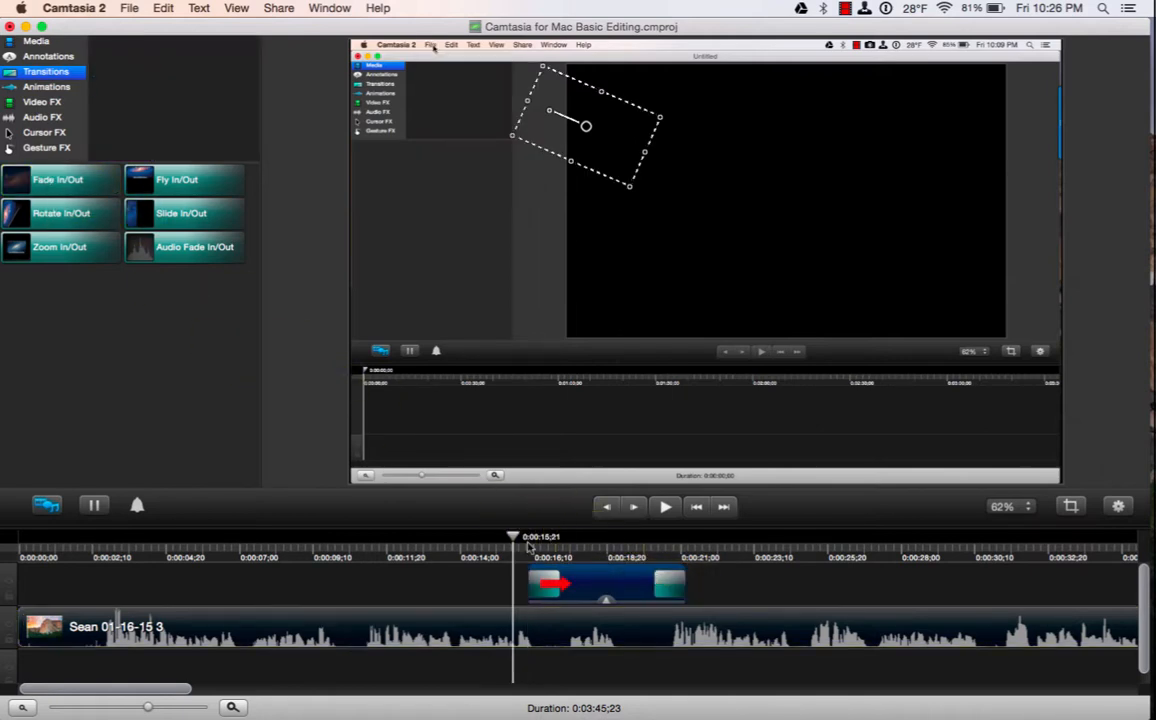
click(665, 507)
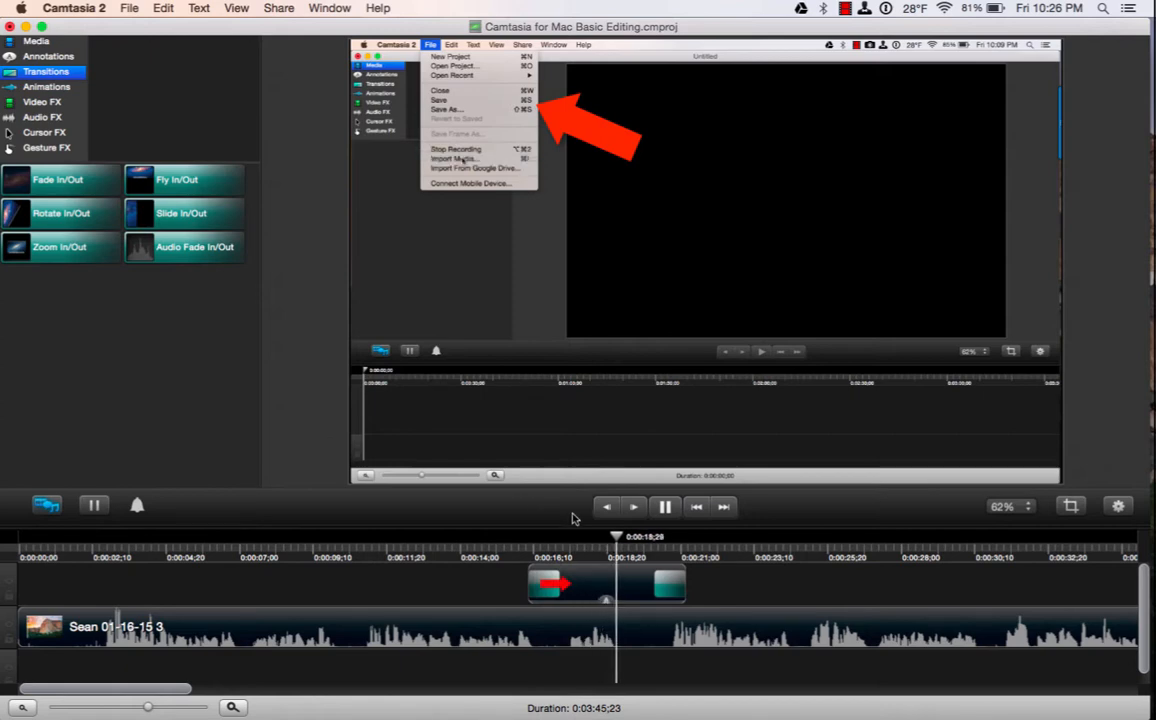
Trim the arrow clip's end shorter and replay it from about 0:00:15;11 to check.
click(664, 507)
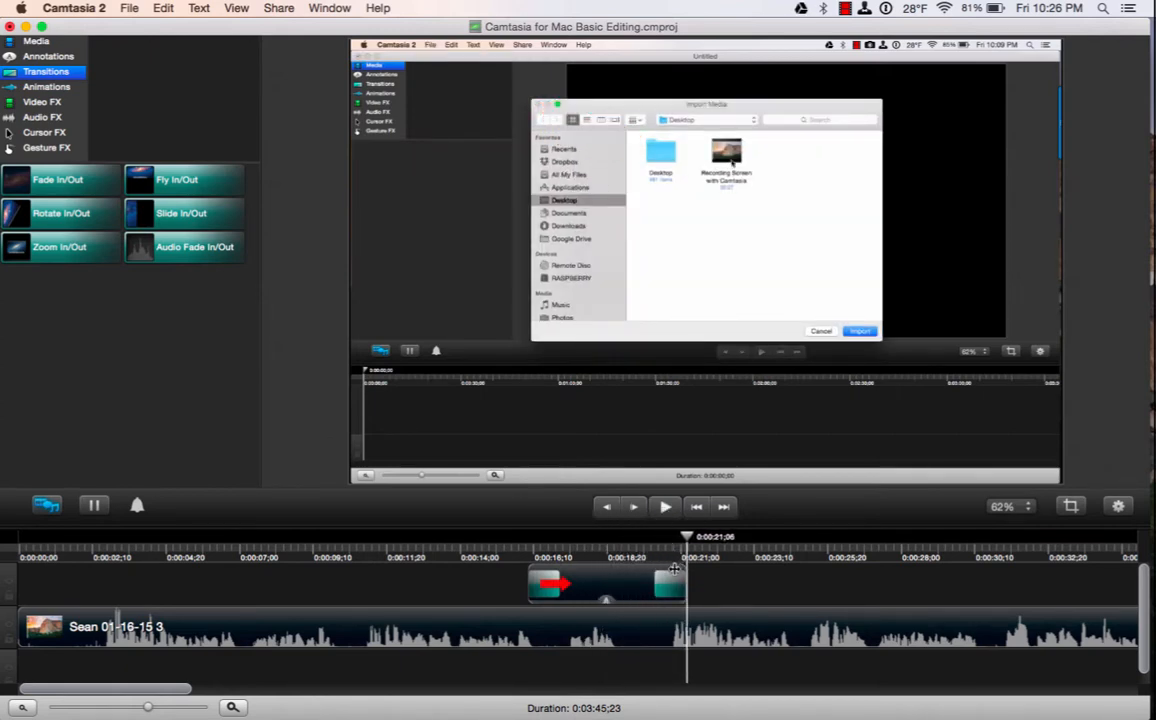
click(633, 581)
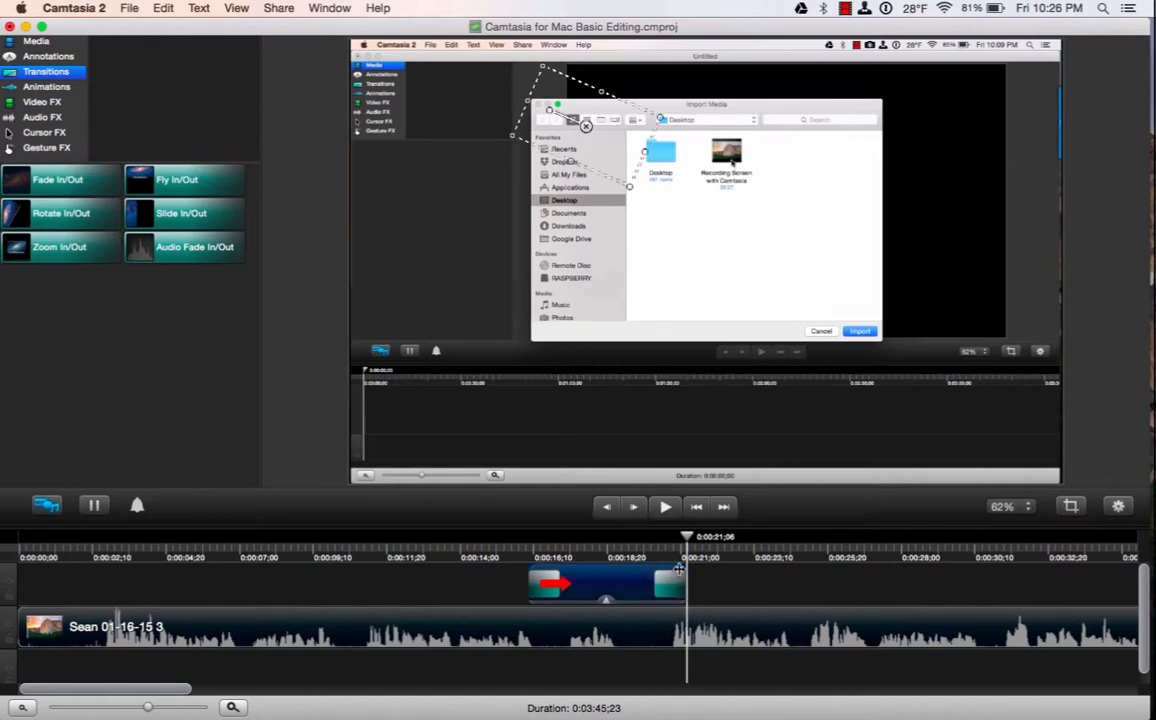
drag(682, 568, 626, 568)
click(503, 557)
click(664, 508)
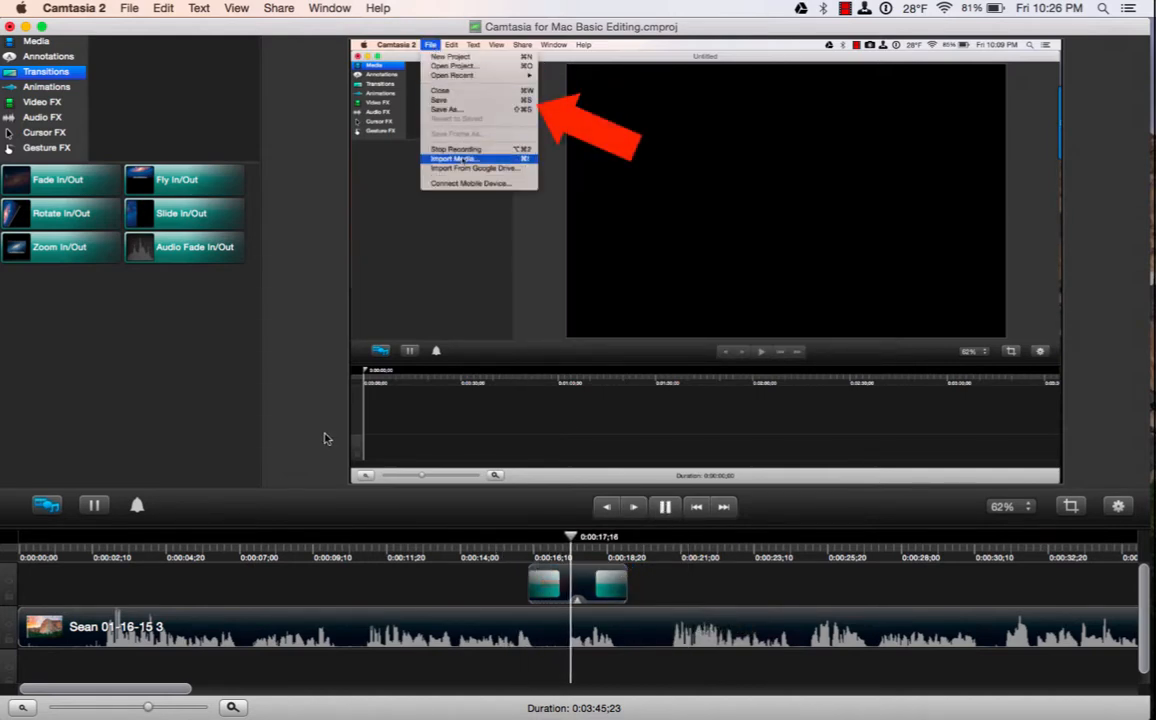
click(664, 507)
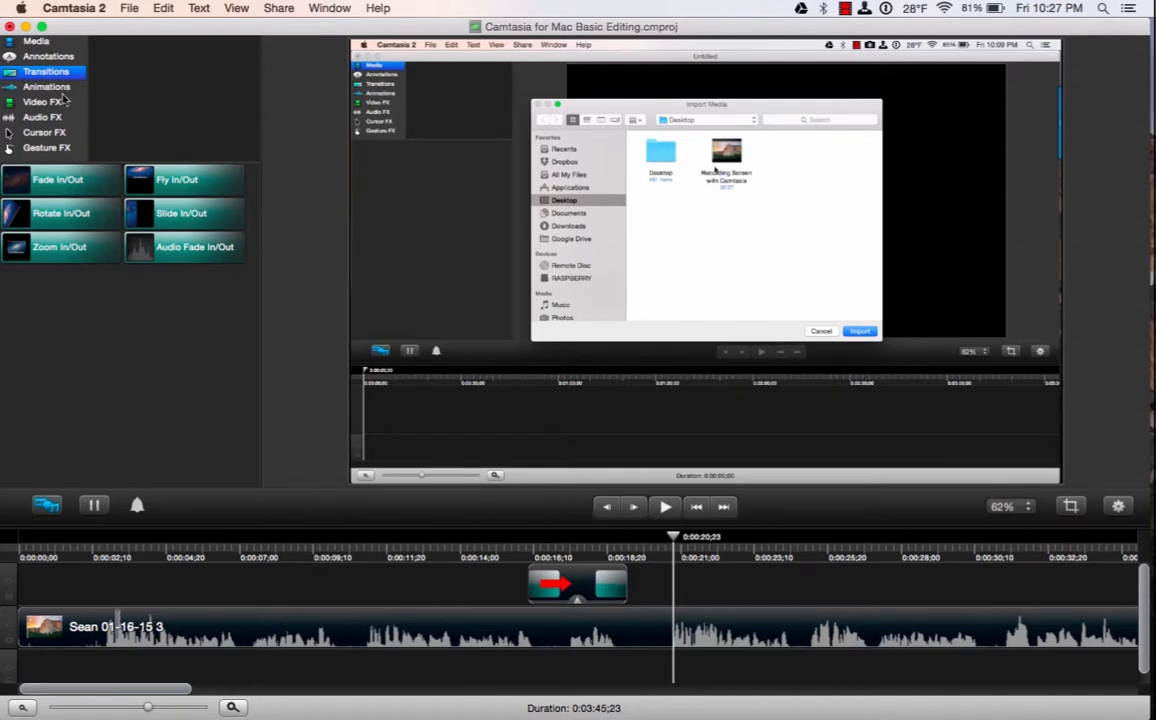
Place a blur annotation from the blur/highlight styles onto the video.
click(50, 57)
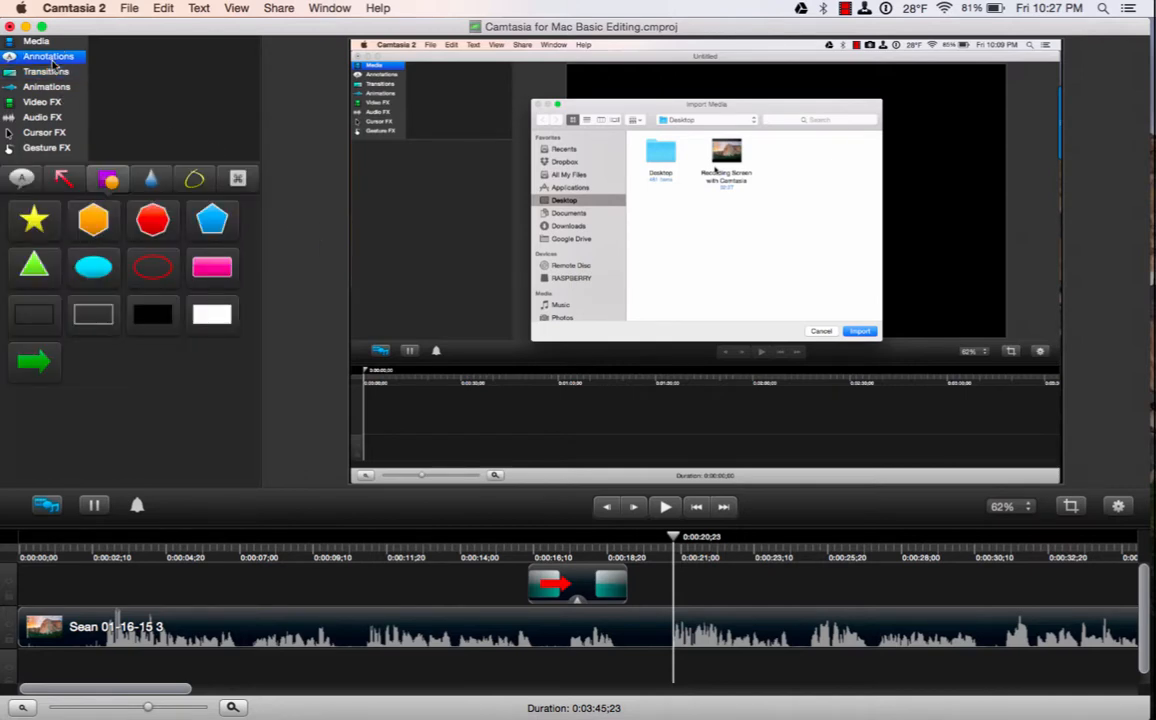
click(152, 179)
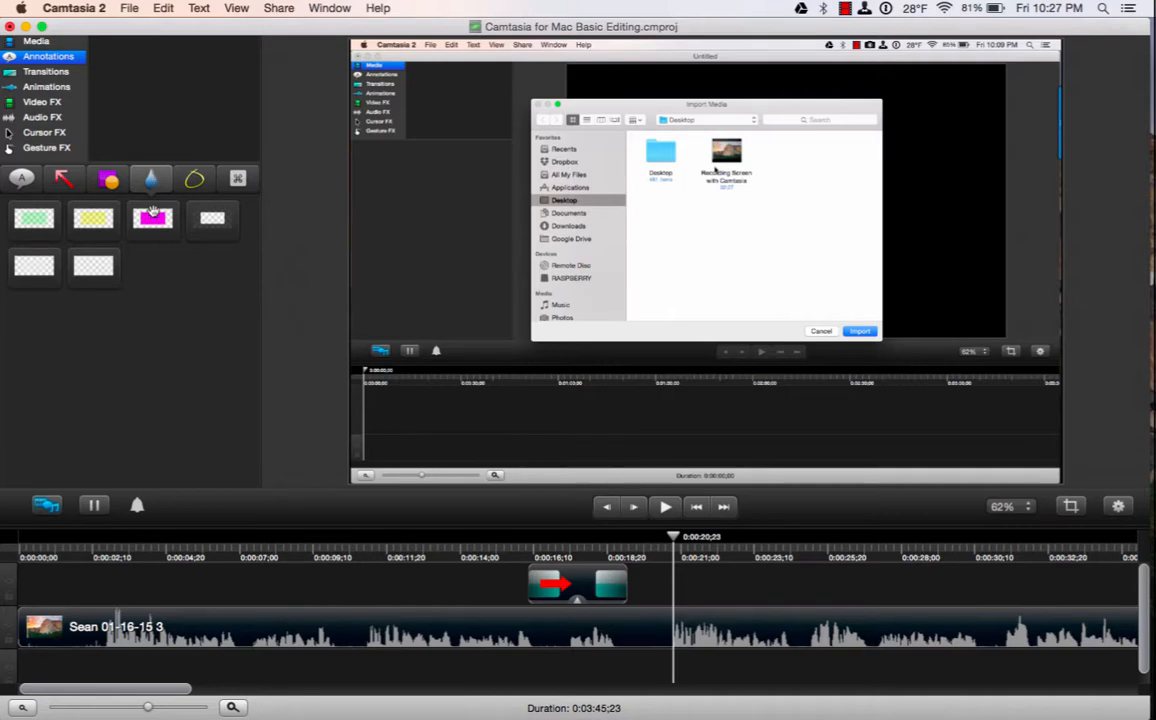
click(212, 220)
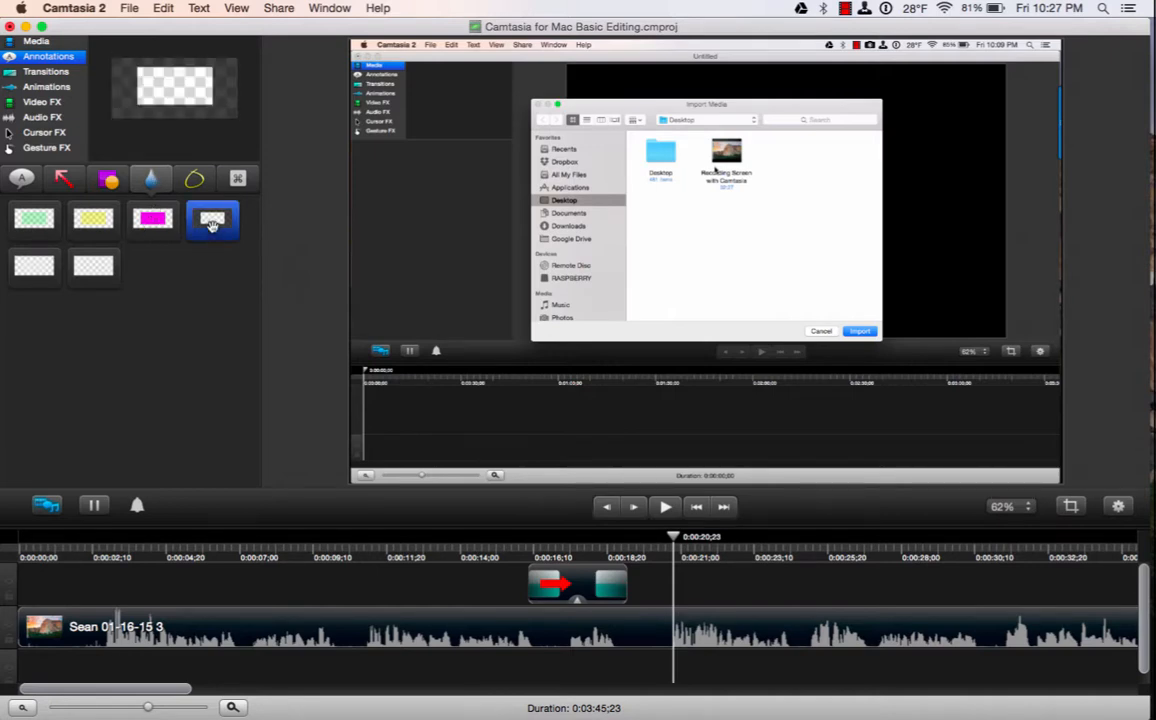
mouse_move(212, 225)
mouse_down()
mouse_move(333, 292)
mouse_move(565, 323)
mouse_move(621, 358)
mouse_move(648, 214)
mouse_move(645, 160)
mouse_move(660, 160)
mouse_move(645, 160)
mouse_up()
Widen and extend the blur box down over the Import Media dialog.
drag(763, 160, 883, 165)
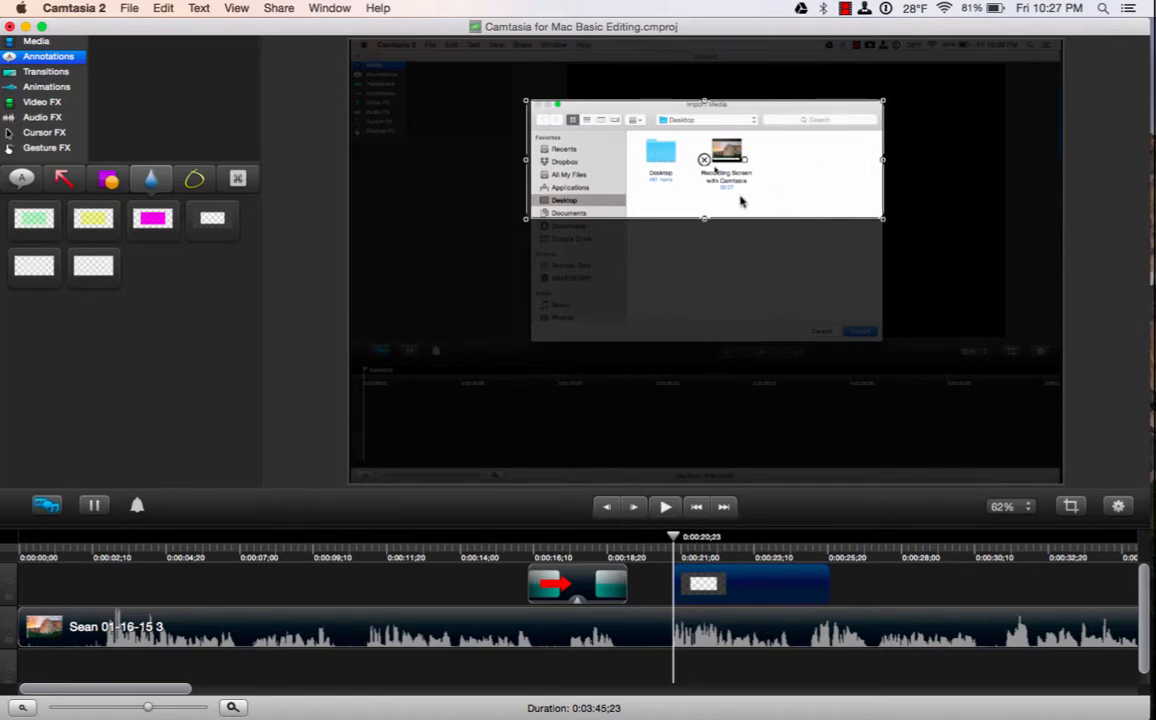
drag(704, 220, 714, 351)
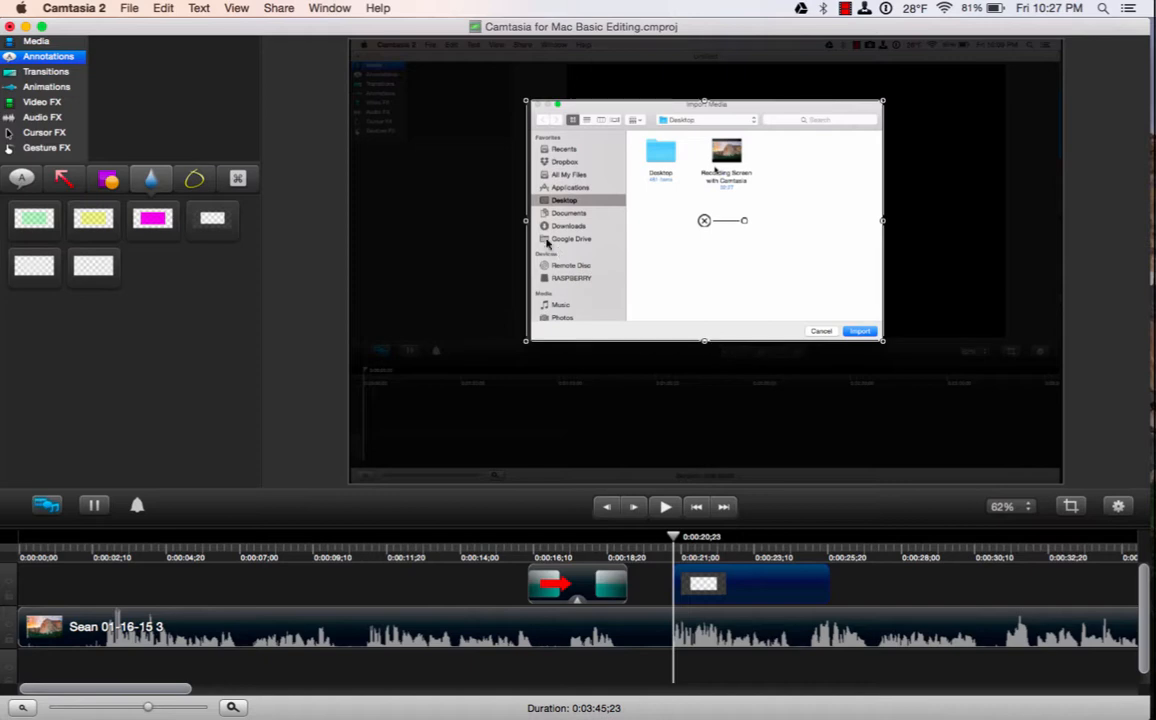
drag(528, 225, 531, 224)
mouse_move(530, 103)
mouse_down()
mouse_move(500, 85)
mouse_move(530, 103)
mouse_up()
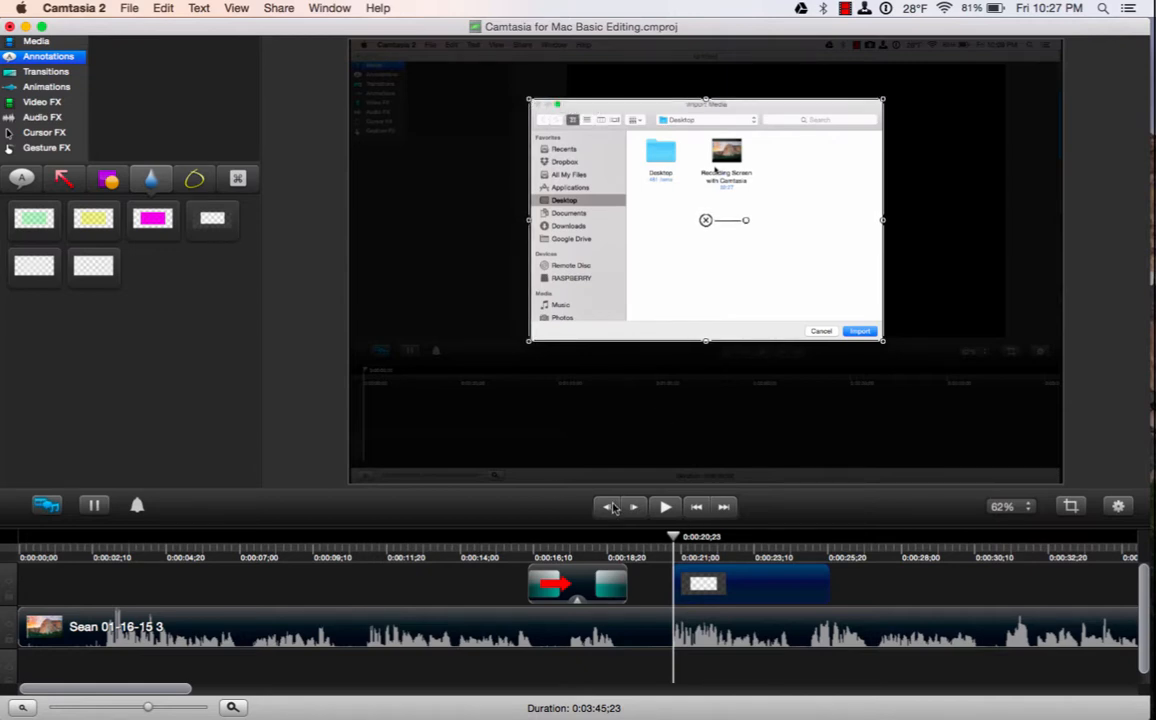
Add Fade In/Out to the blur clip's start and preview from about 0:00:16.
click(44, 72)
drag(71, 172, 706, 574)
click(520, 548)
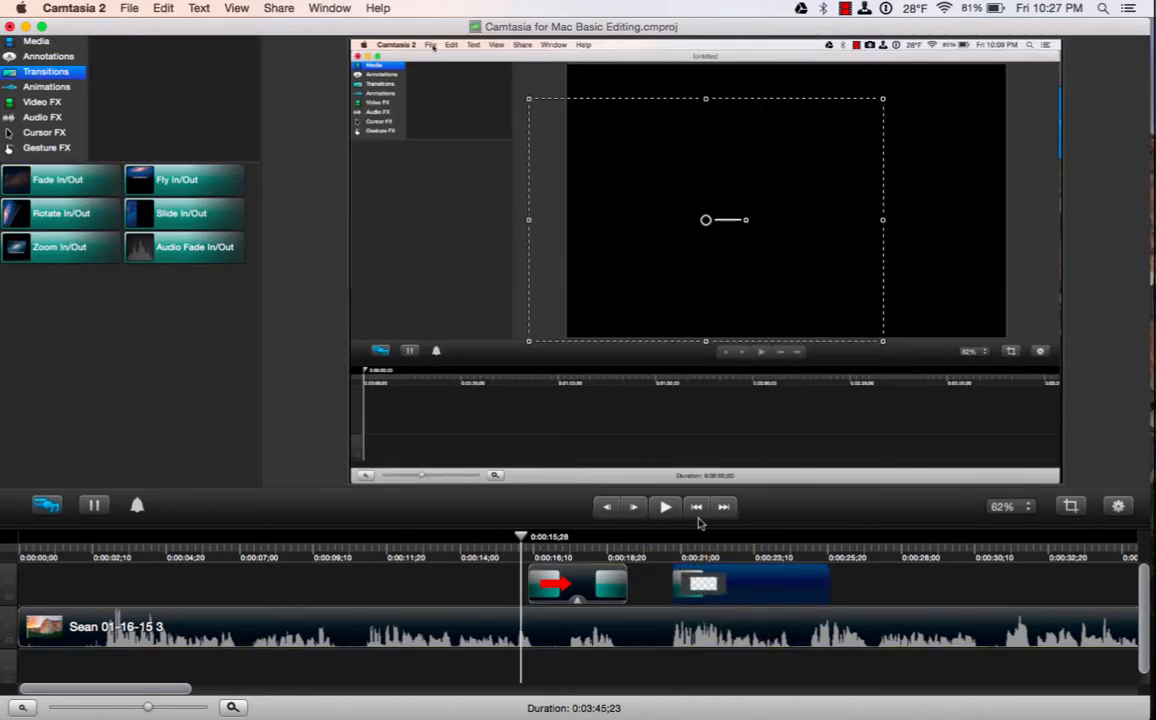
click(665, 506)
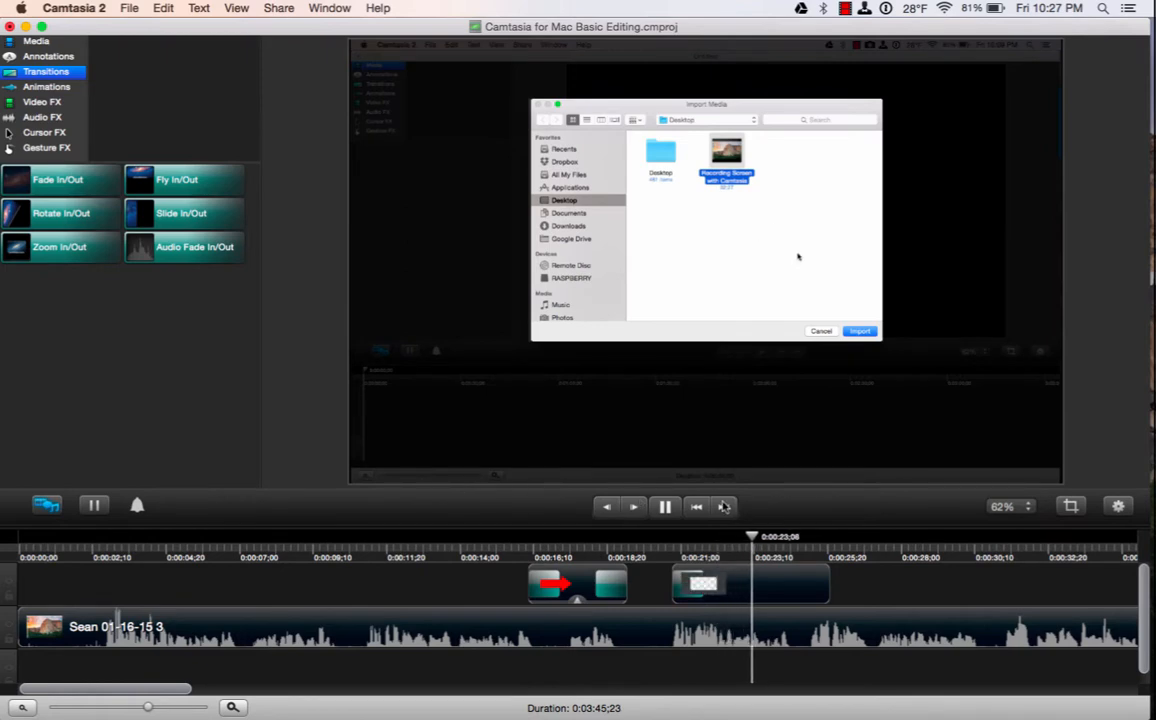
click(665, 507)
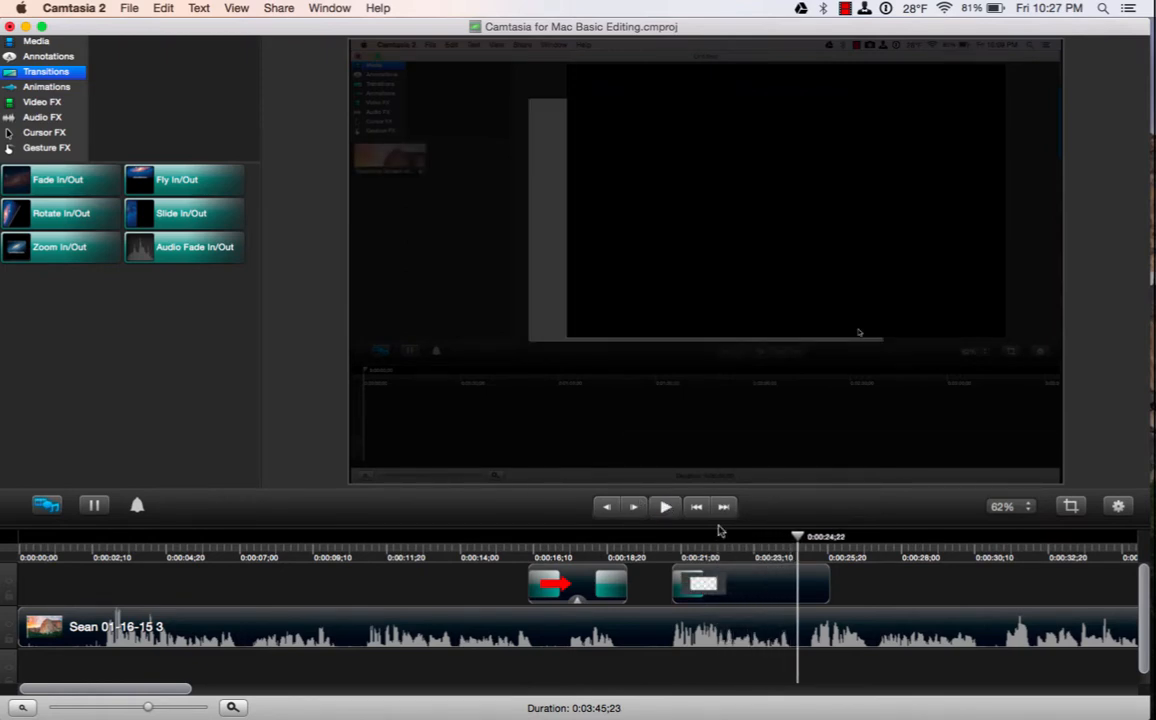
Delete the blur and red arrow annotation clips from the timeline.
drag(799, 546, 750, 537)
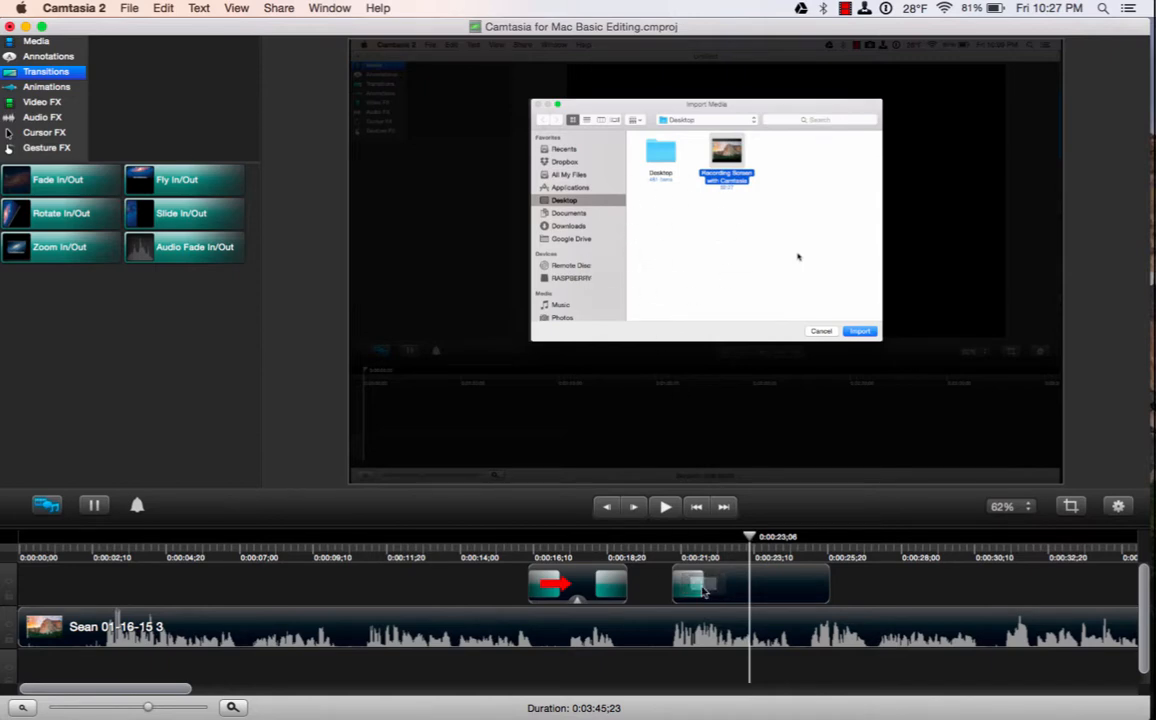
click(733, 592)
key(Delete)
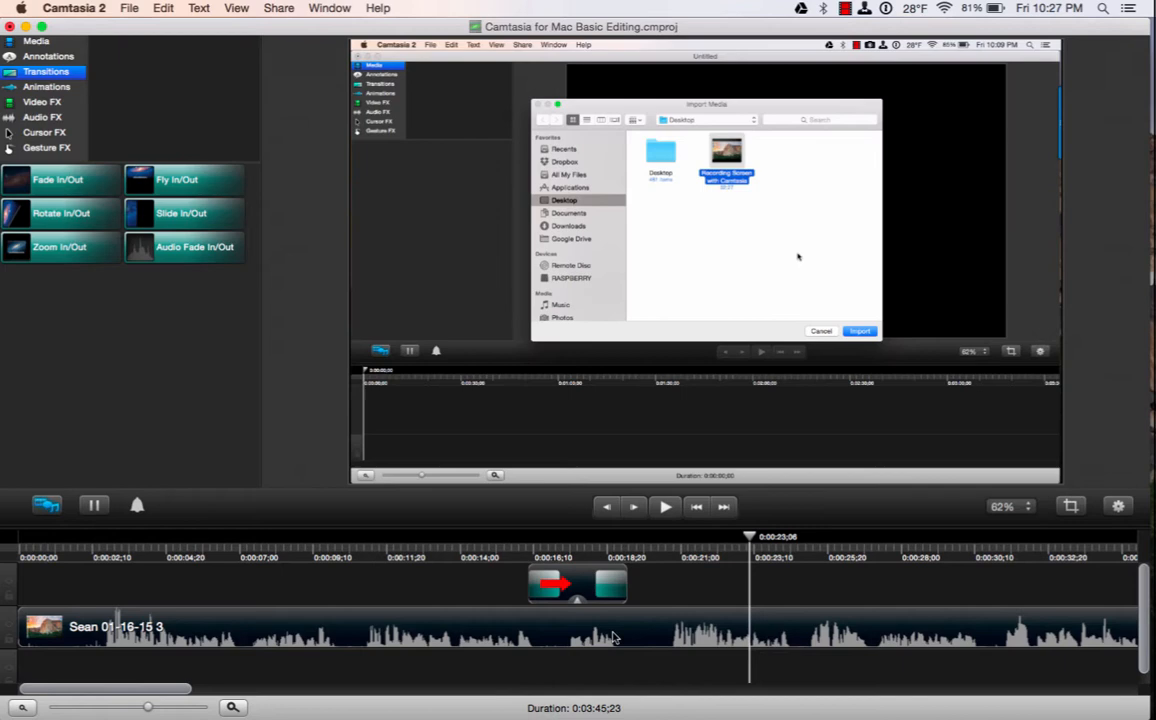
click(582, 590)
key(Delete)
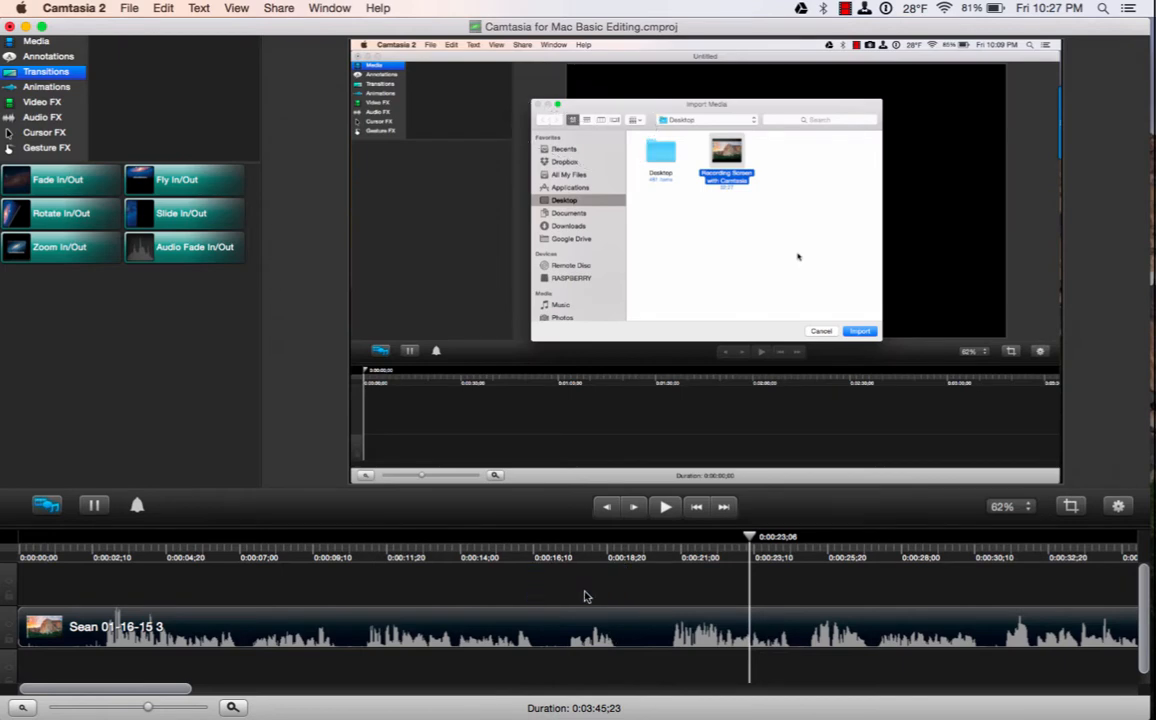
click(47, 57)
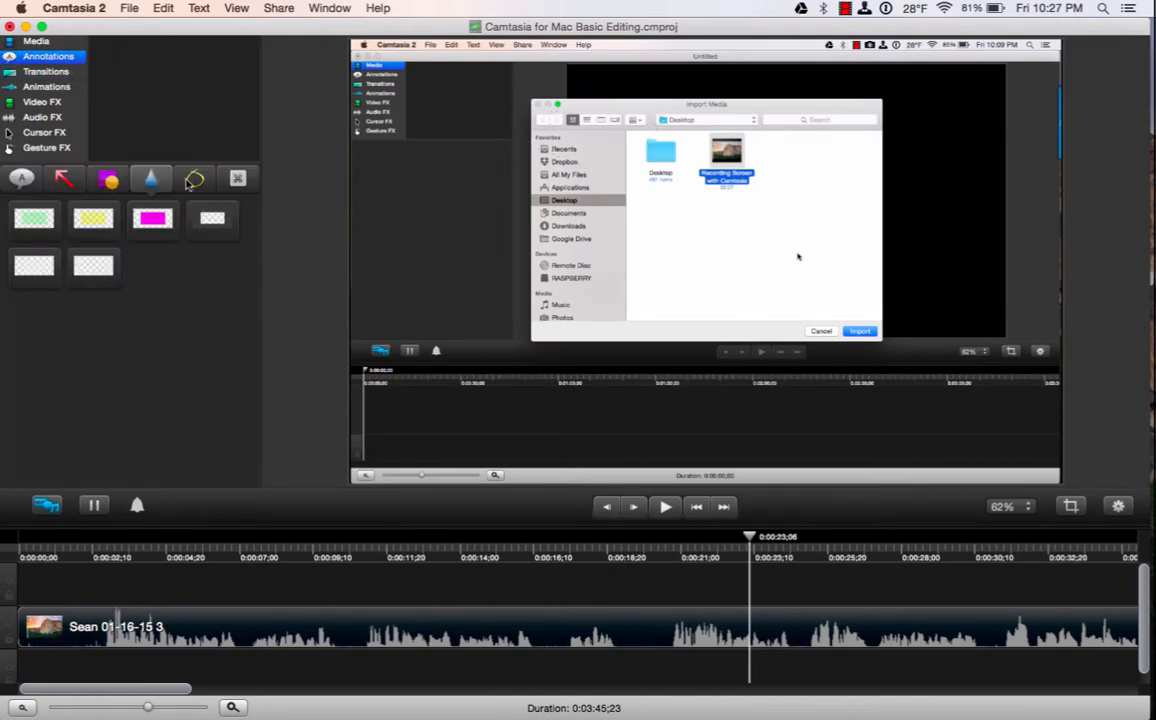
Place the yellow curved sketch-motion arrow onto the video around 0:00:23.
click(196, 180)
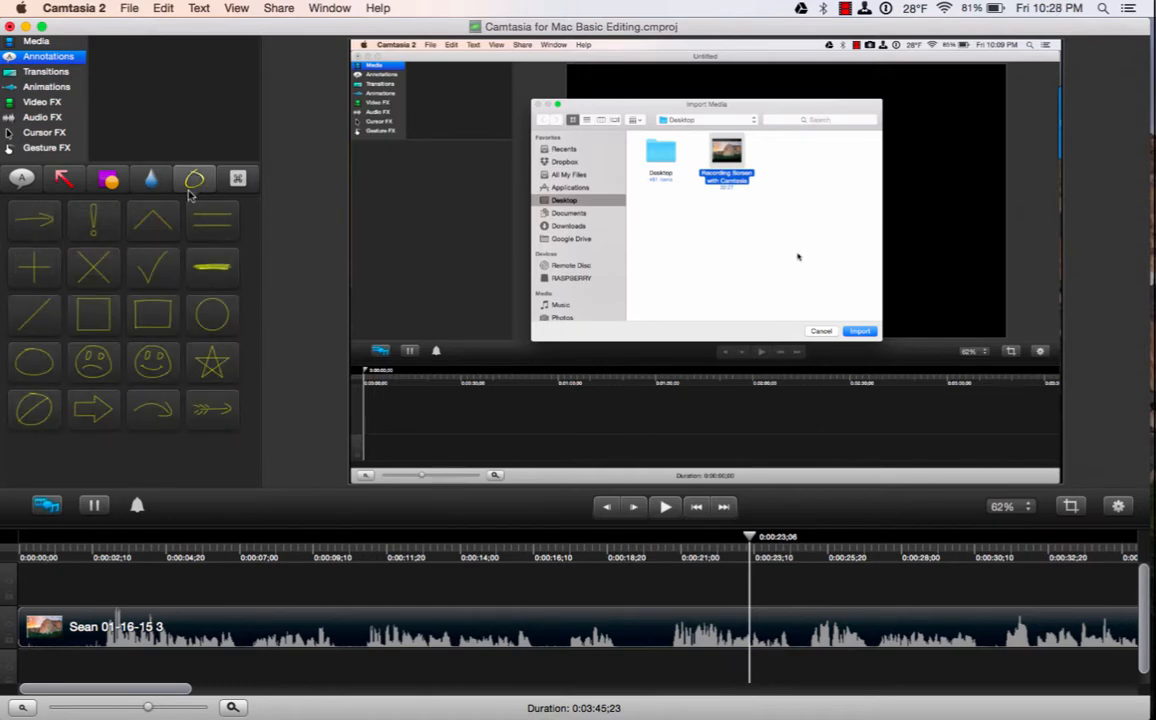
click(38, 224)
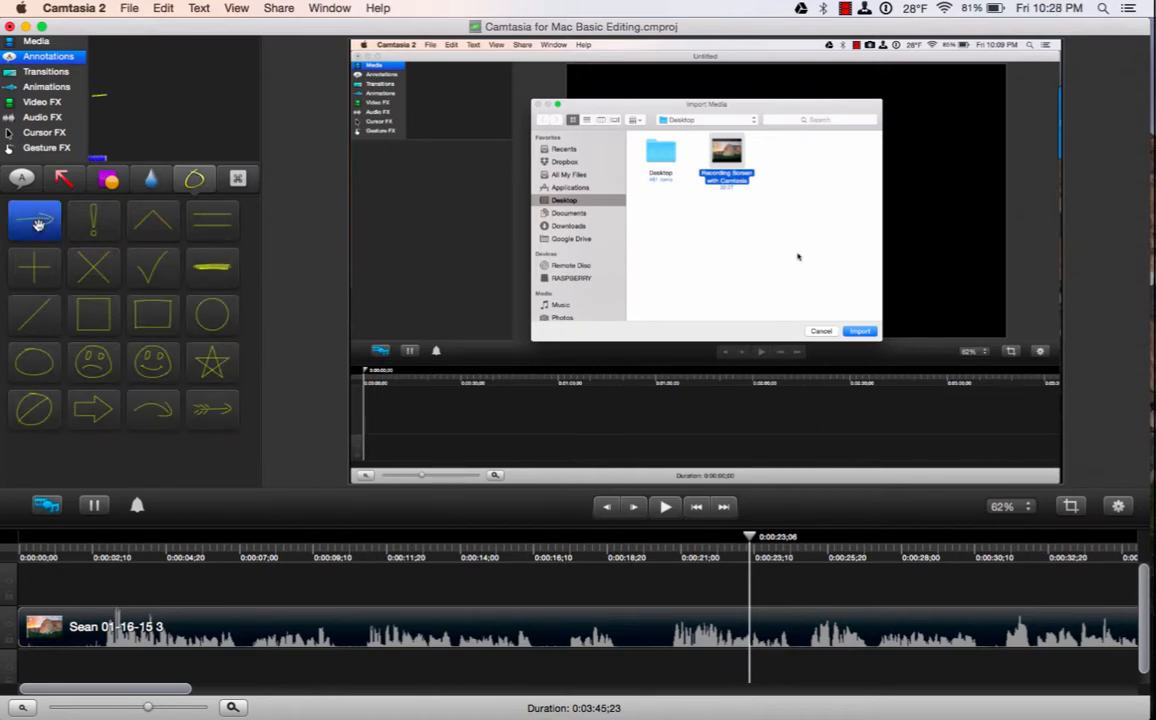
mouse_move(38, 224)
mouse_down()
mouse_move(370, 463)
mouse_move(520, 540)
mouse_move(669, 594)
mouse_move(696, 620)
mouse_up()
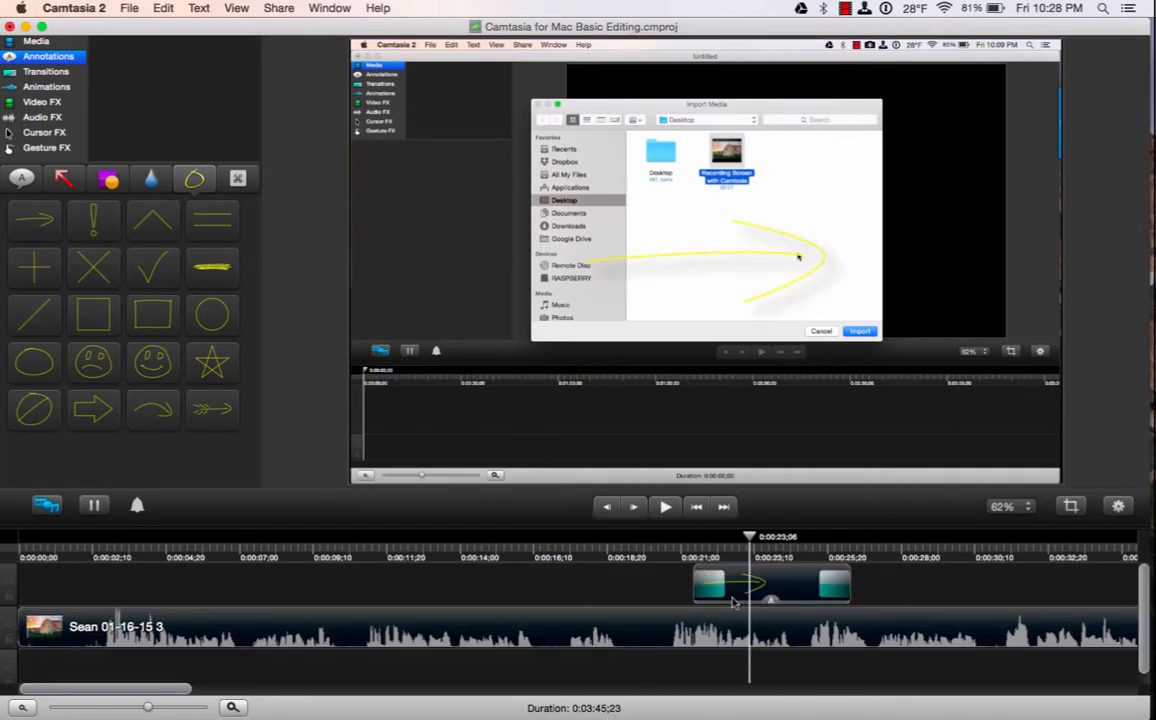
drag(755, 543, 674, 545)
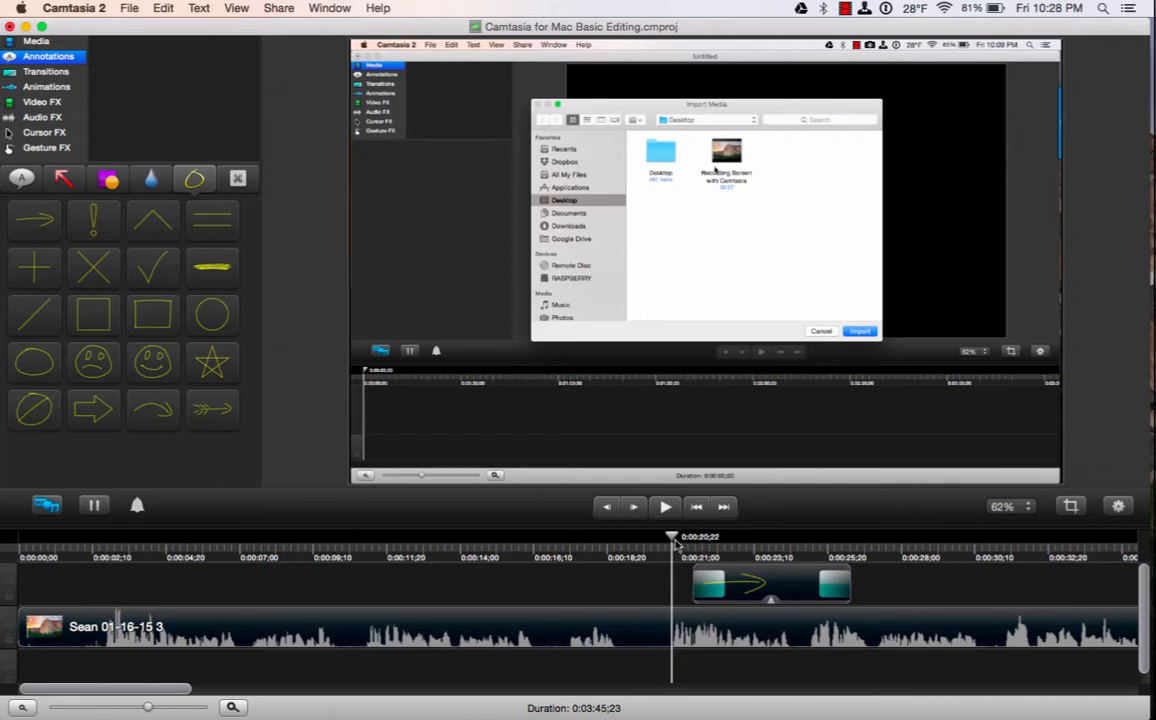
click(745, 545)
click(755, 547)
Shrink the sketch-motion arrow to about 60% and rotate it toward the Import button.
click(735, 279)
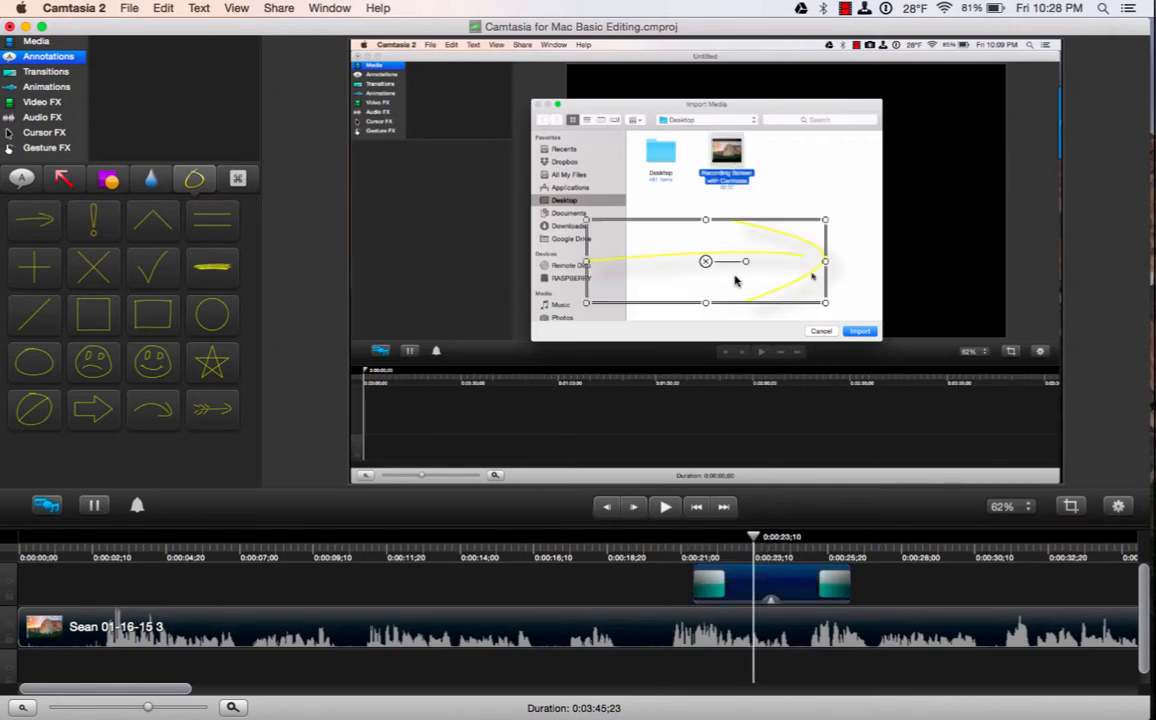
drag(825, 303, 771, 283)
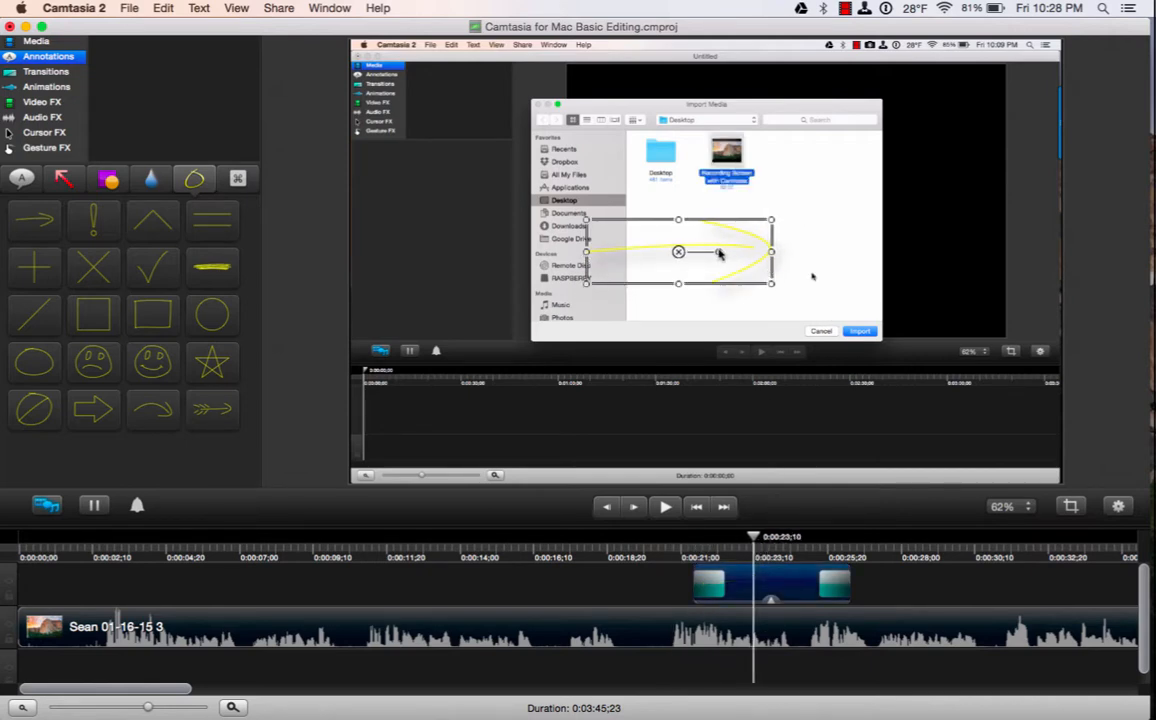
mouse_move(717, 246)
mouse_down()
mouse_move(697, 220)
mouse_move(785, 393)
mouse_move(812, 420)
mouse_up()
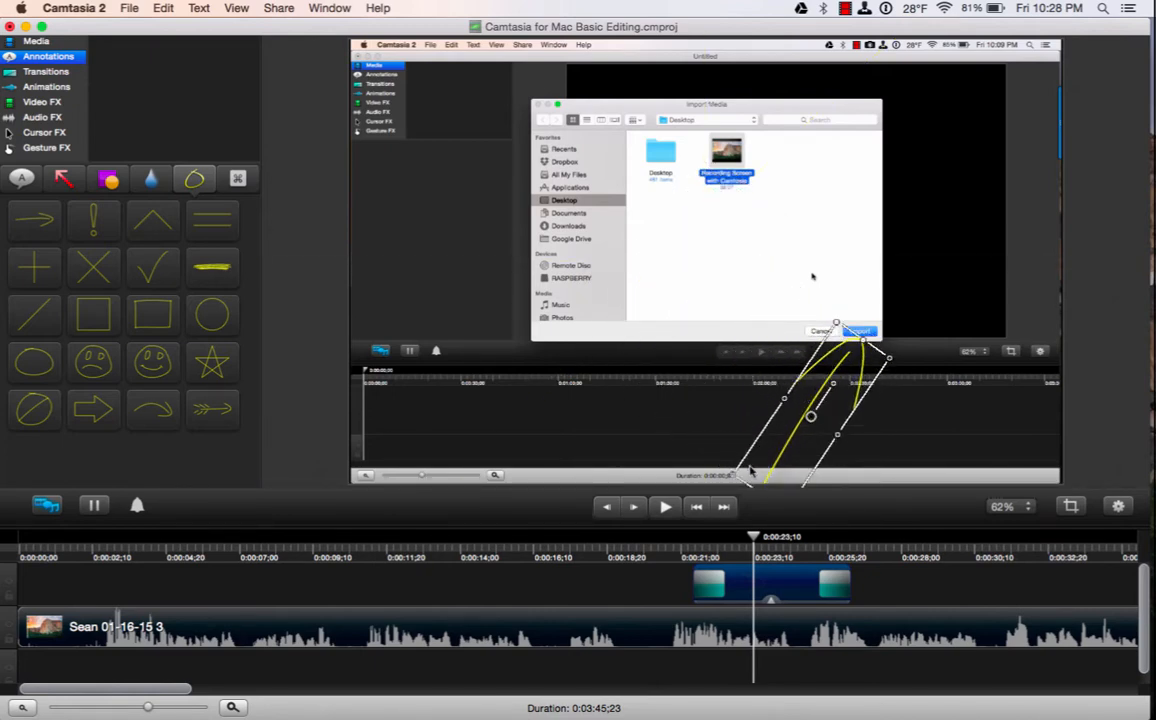
drag(735, 474, 770, 440)
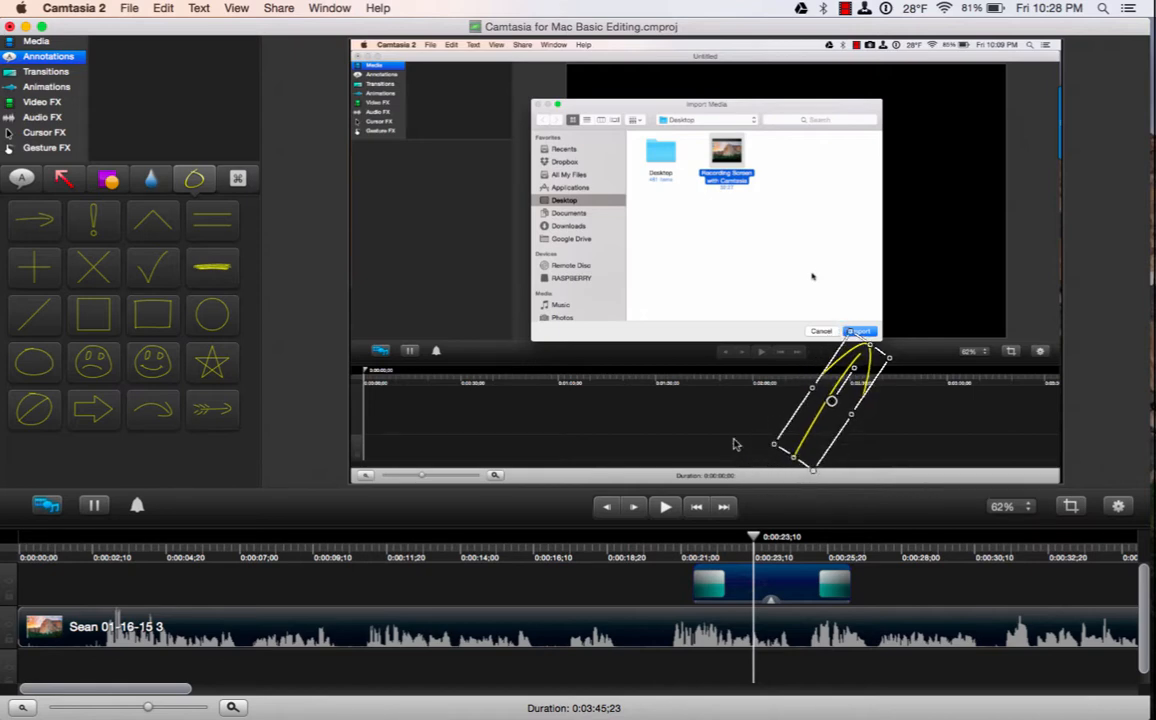
click(705, 393)
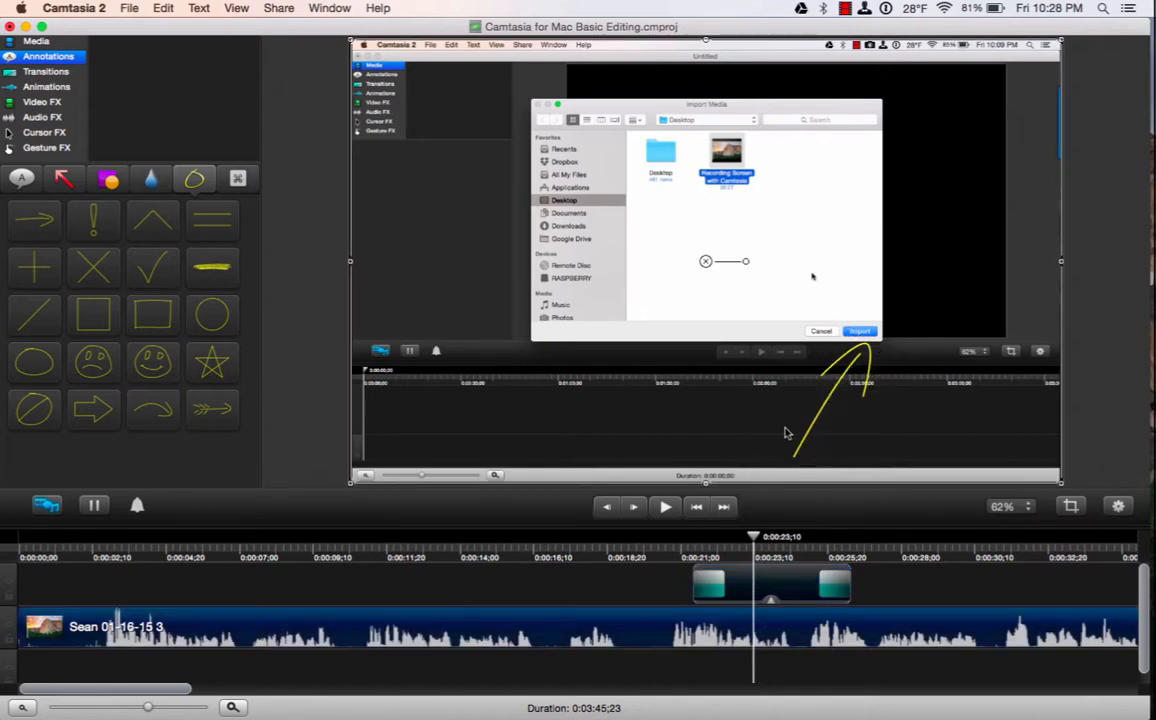
Preview the sketch-motion arrow from about 0:00:20, then delete its clip.
click(660, 548)
click(665, 508)
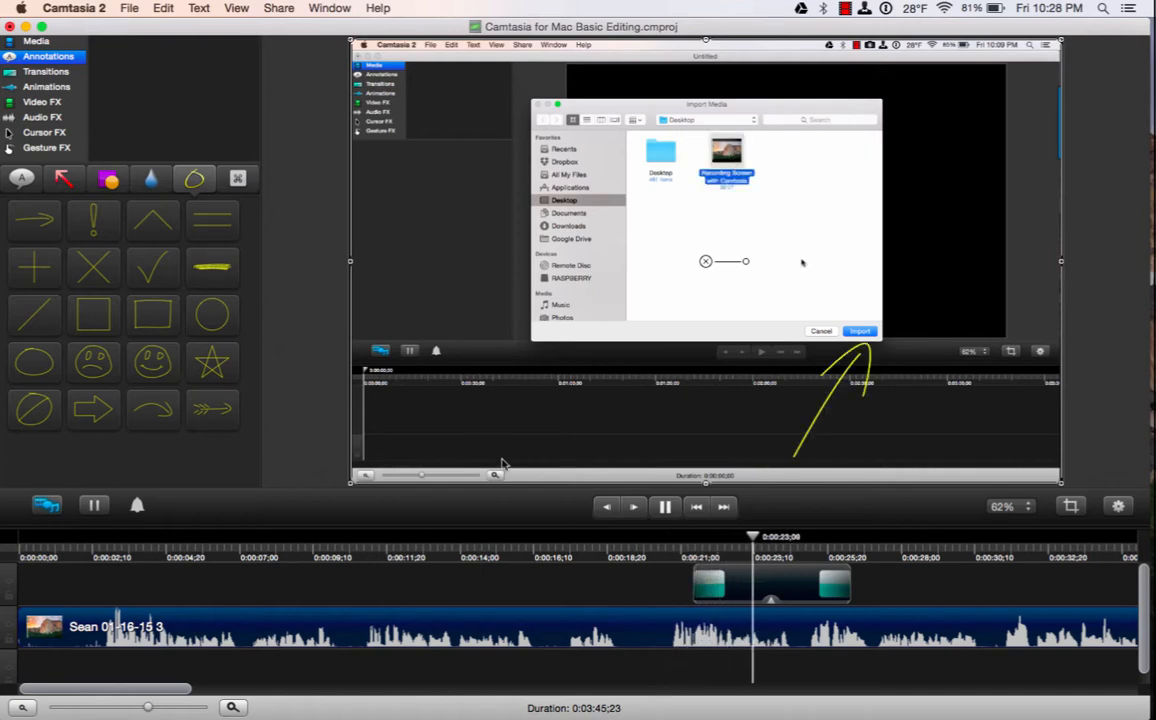
click(666, 507)
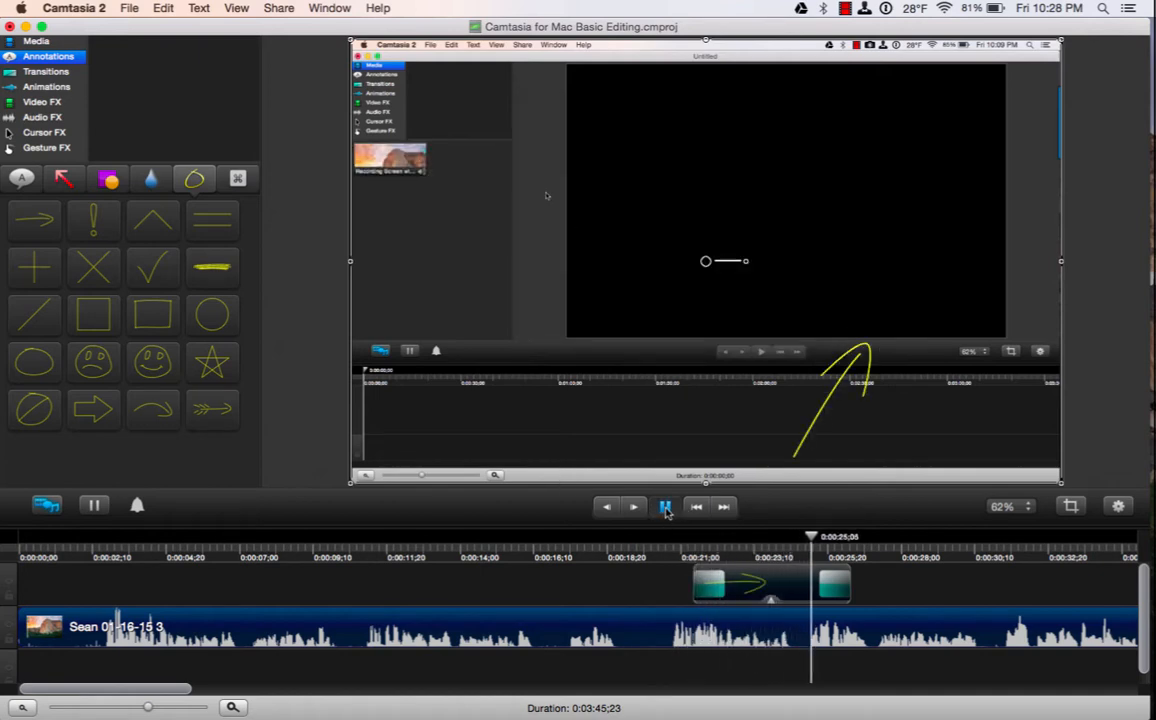
click(760, 576)
key(Delete)
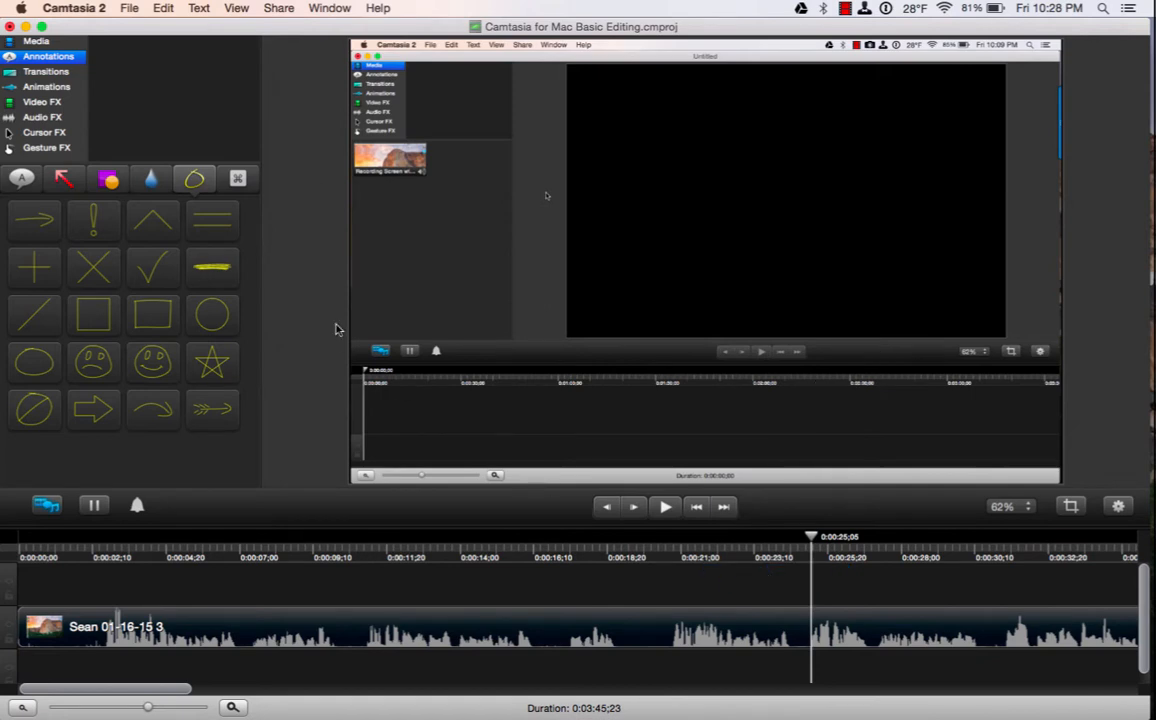
Cycle through the callout, arrow, shape, blur/highlight, sketch-motion and keystroke annotation styles.
click(30, 182)
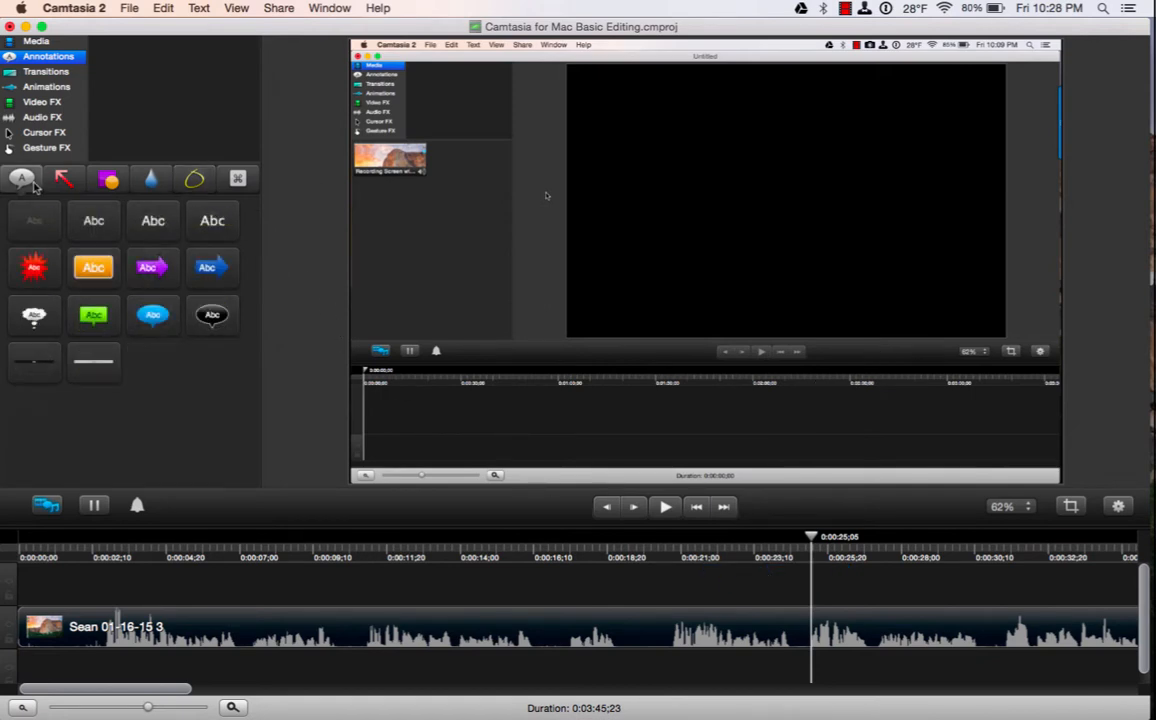
click(61, 181)
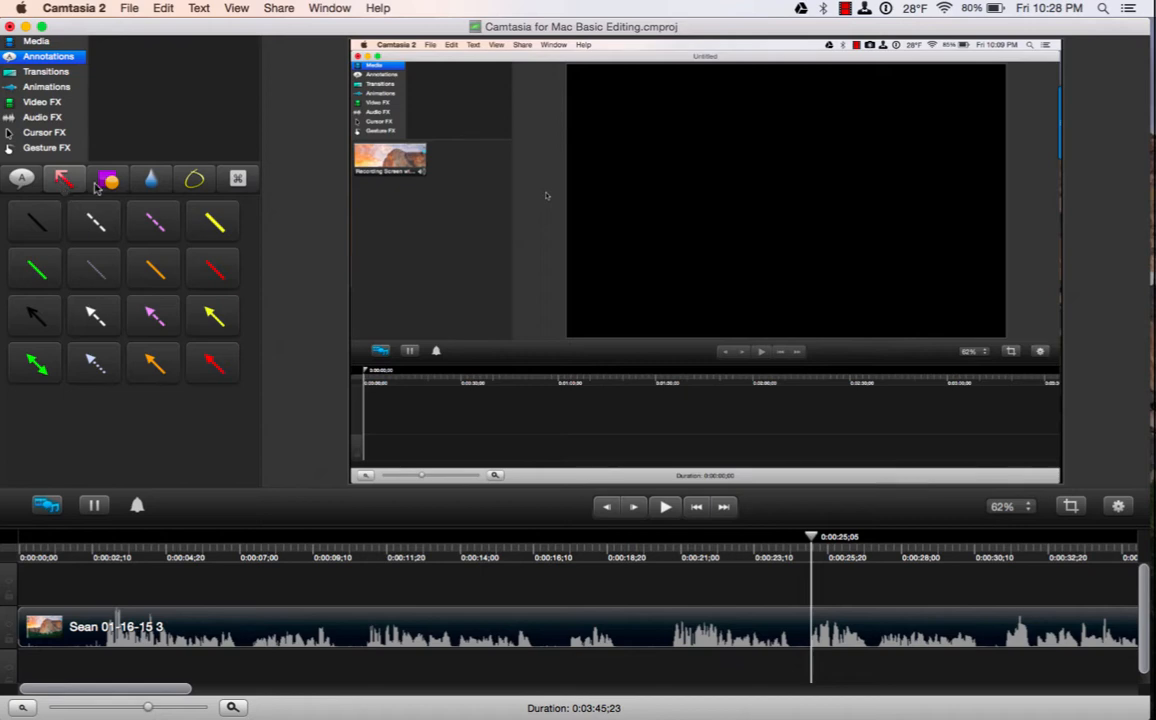
click(109, 179)
click(150, 179)
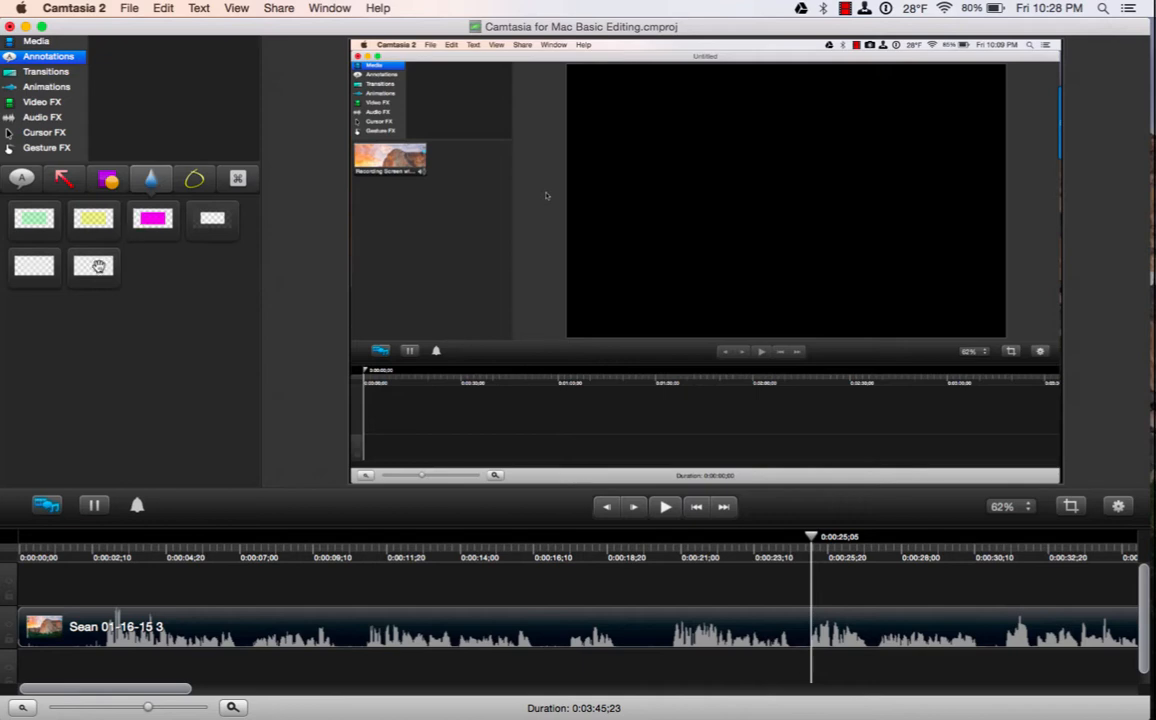
click(194, 178)
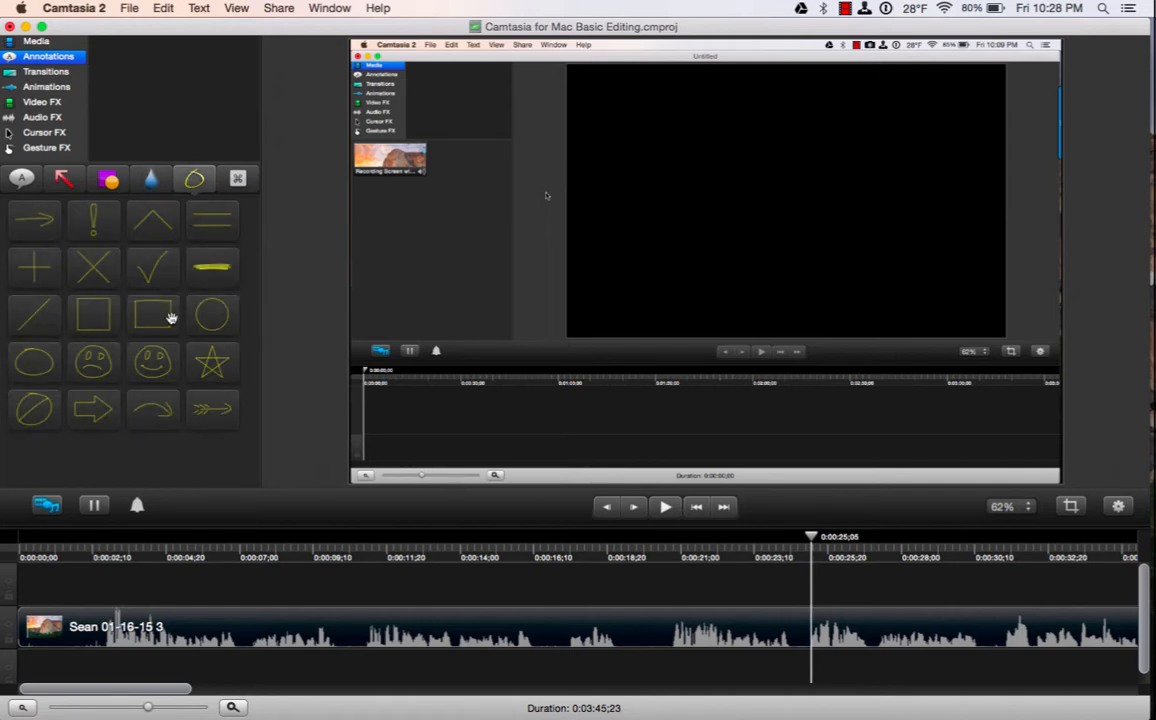
click(233, 177)
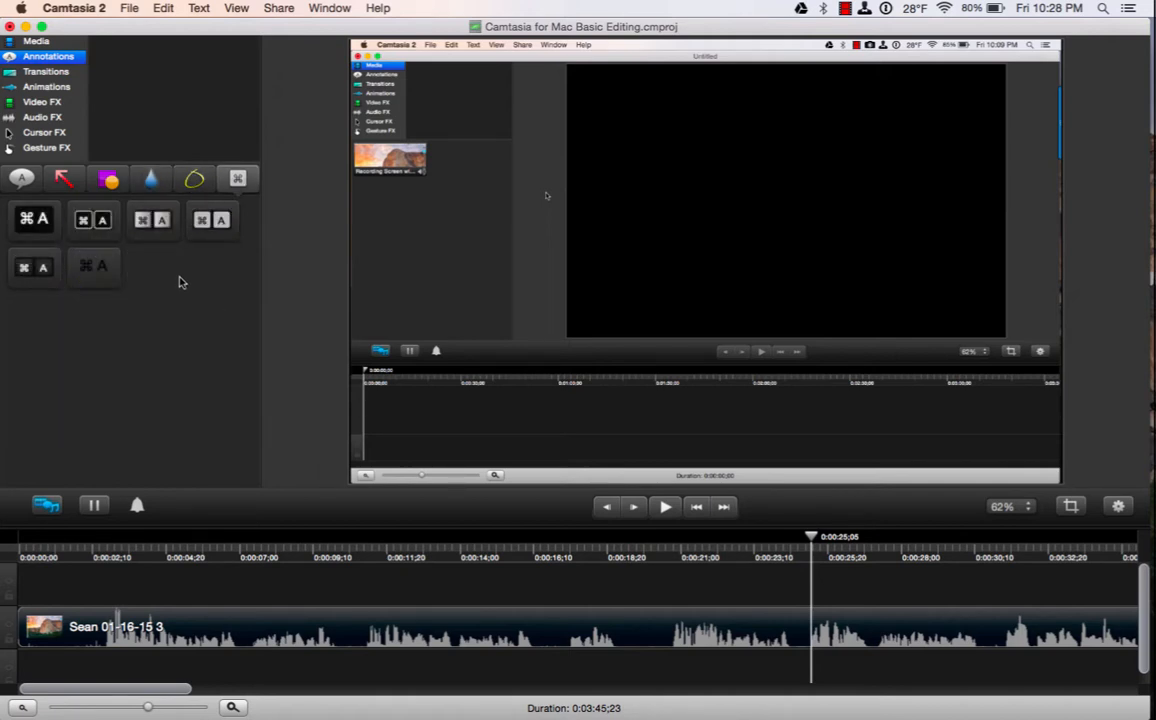